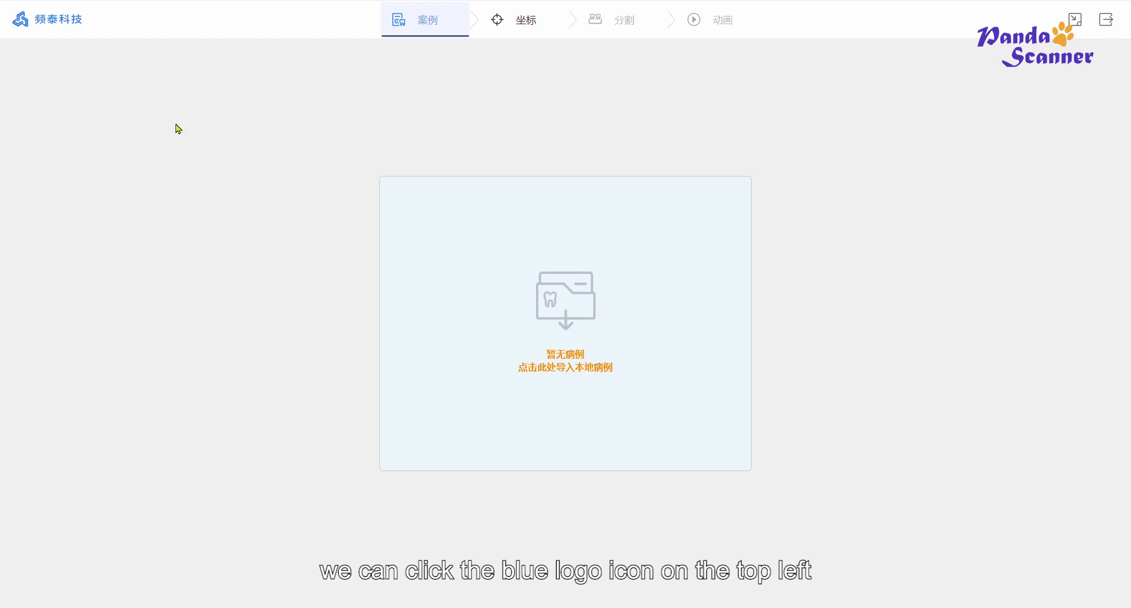
- Switch the interface to English and load a local case
left_click(54, 31)
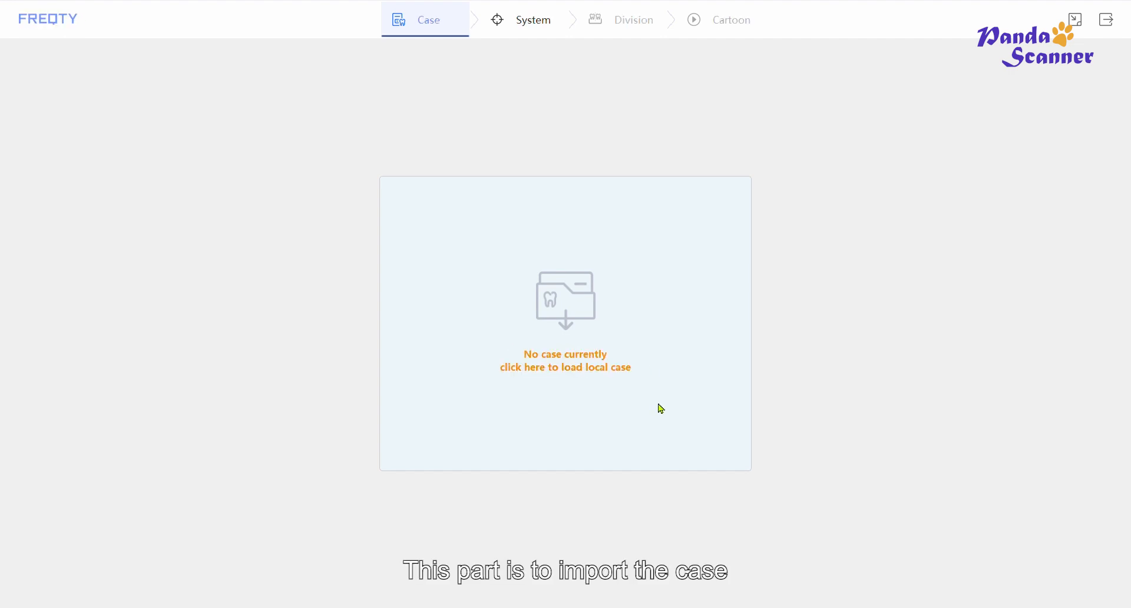
left_click(557, 364)
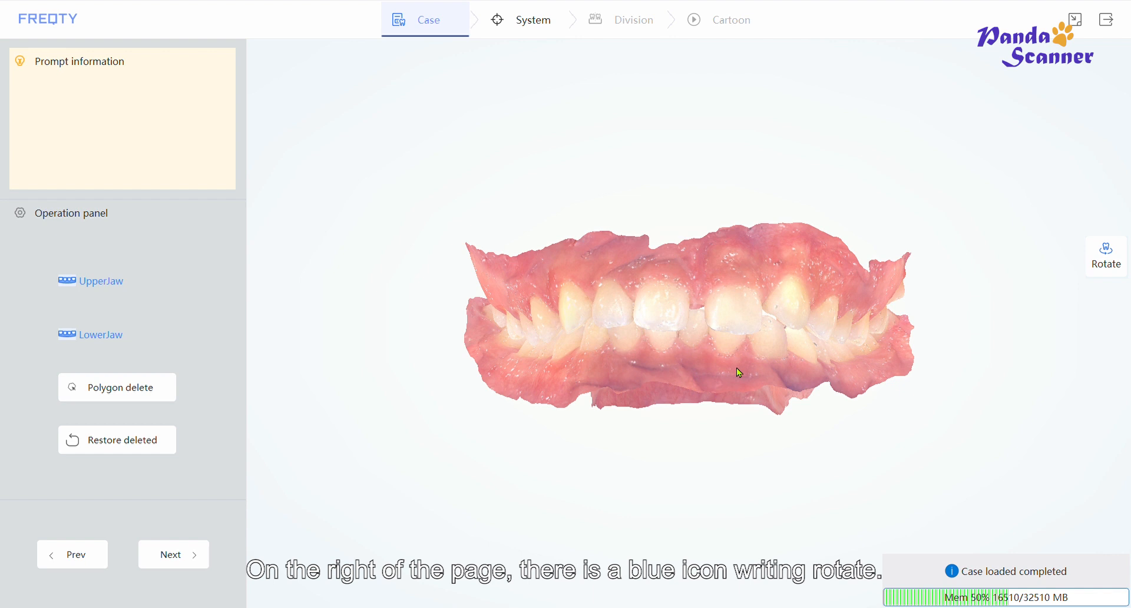
- Switch between rotate and pan modes to move around the loaded dental model
left_click(1109, 265)
left_click_drag(696, 303, 658, 337)
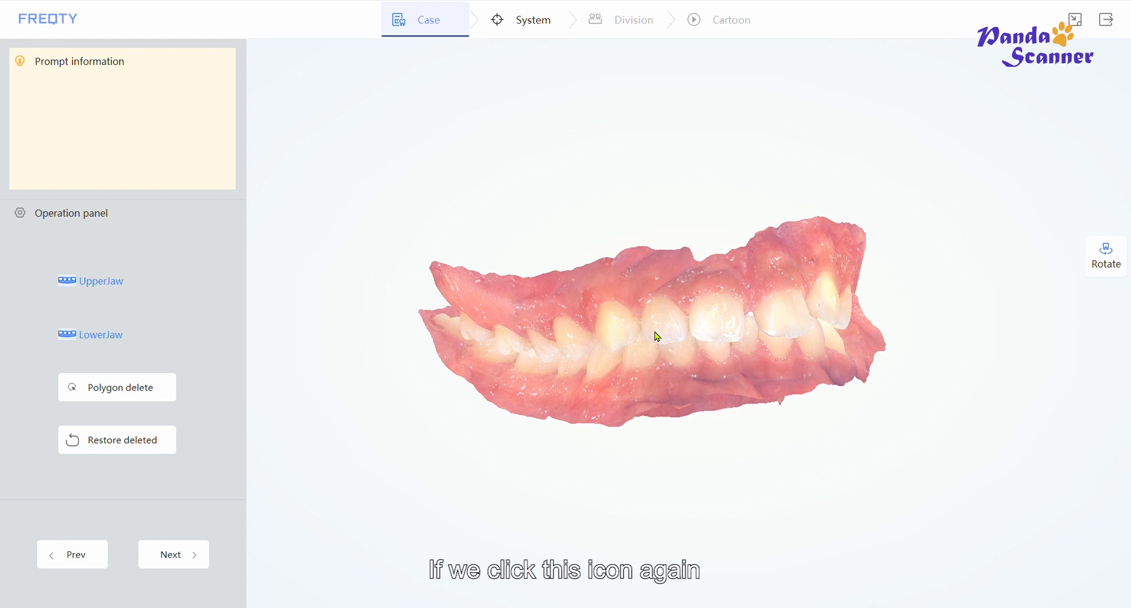
left_click(1100, 269)
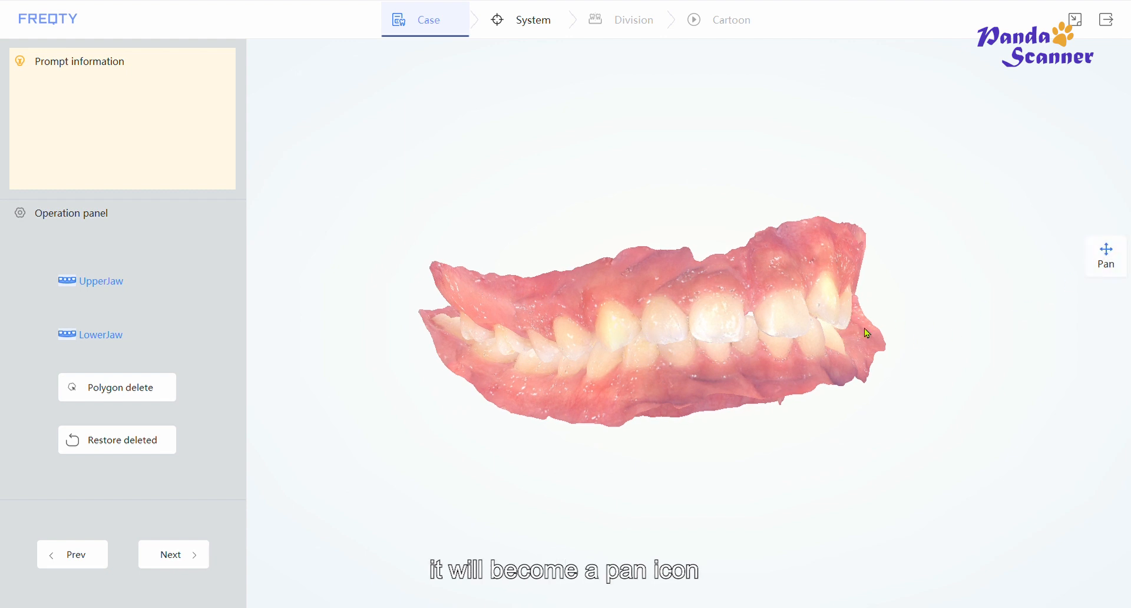
left_click_drag(867, 330, 640, 342)
left_click(1118, 265)
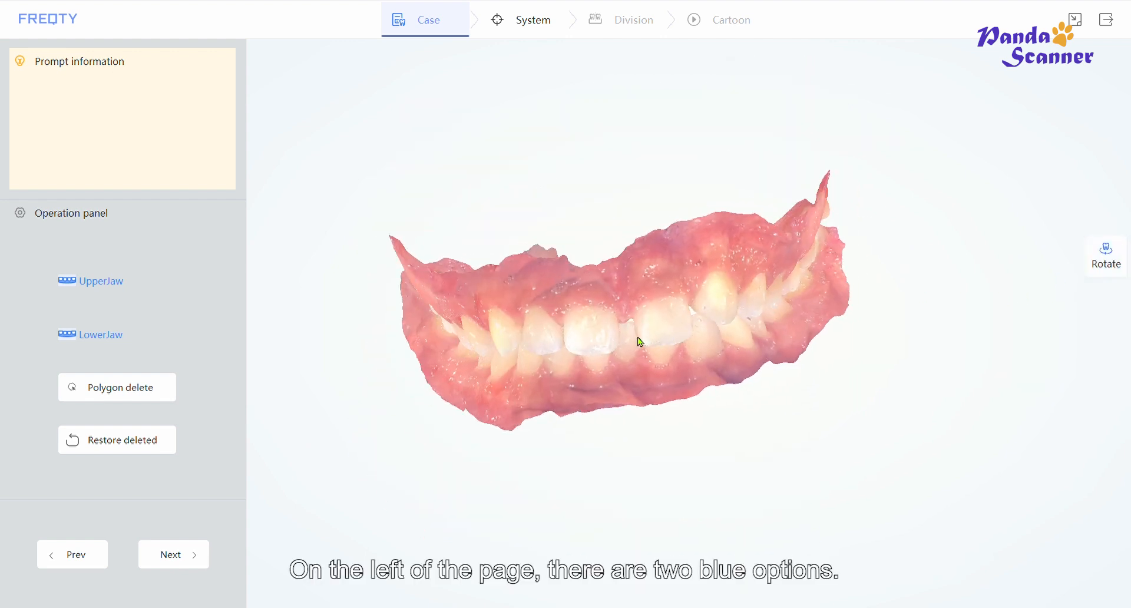
- Toggle the upper and lower jaw visibility to inspect each jaw on its own
left_click(101, 288)
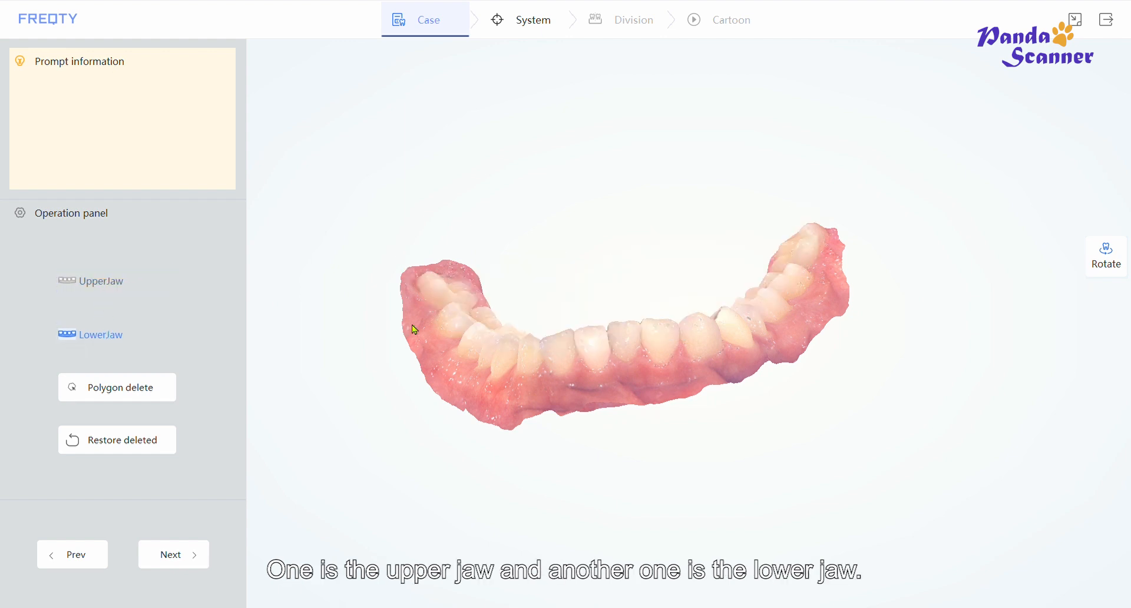
left_click_drag(447, 341, 762, 395)
left_click(106, 288)
left_click(107, 345)
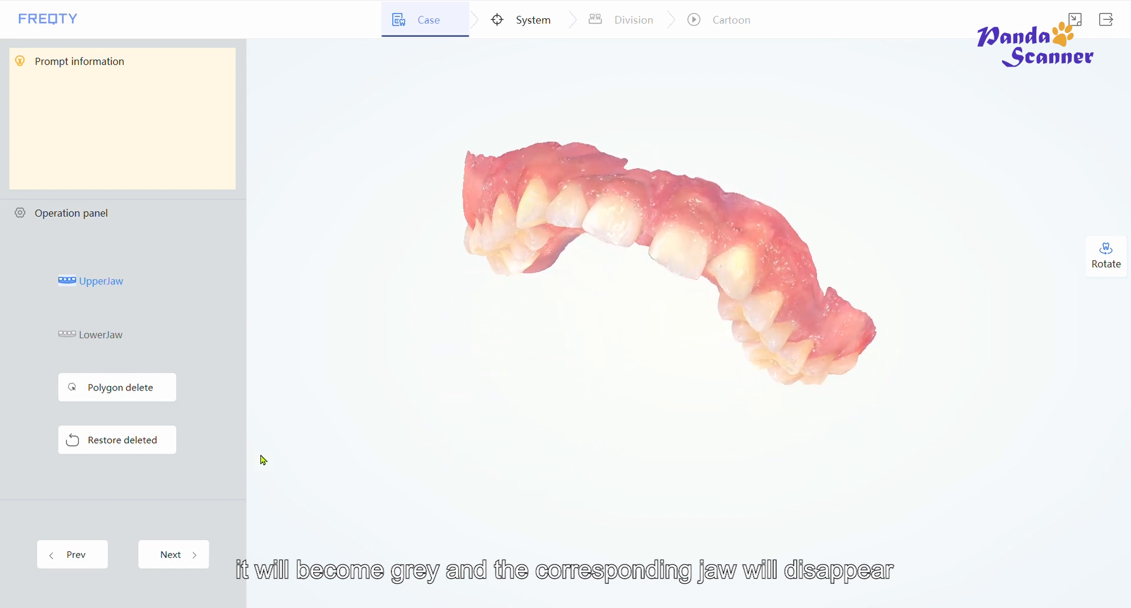
left_click(96, 348)
left_click_drag(554, 192, 581, 310)
left_click_drag(445, 305, 444, 267)
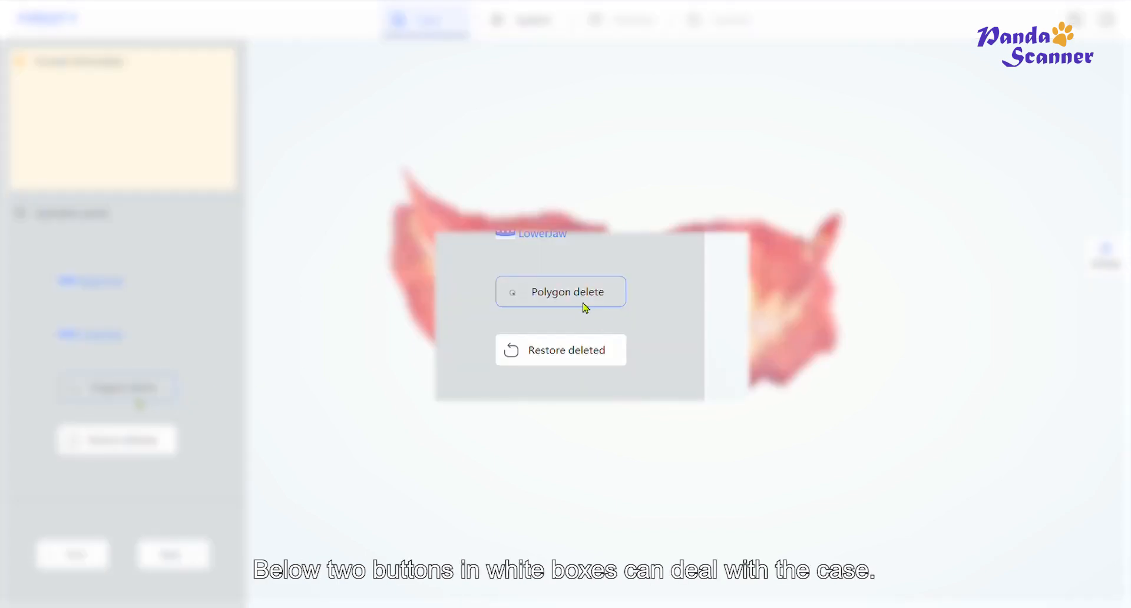
- Use Polygon delete to cut away excess gum flaps along the model's upper left edge
left_click(136, 398)
mouse_move(386, 178)
left_mouse_down()
mouse_move(395, 182)
mouse_move(405, 158)
mouse_move(388, 175)
left_mouse_up()
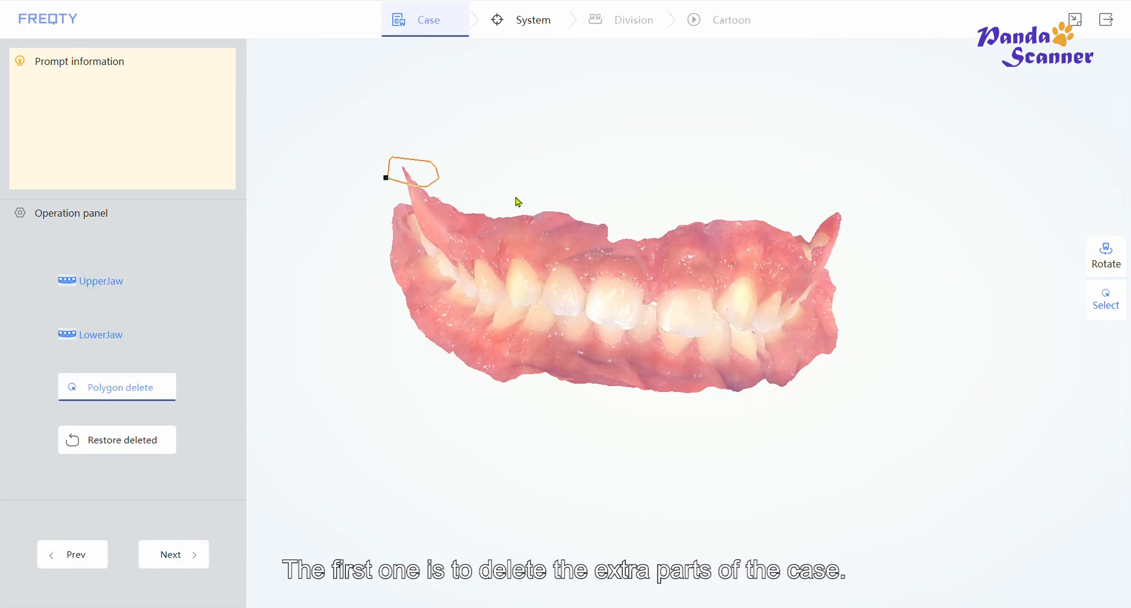
key("Delete")
mouse_move(579, 235)
left_mouse_down()
mouse_move(611, 222)
mouse_move(507, 203)
left_mouse_up()
key("Delete")
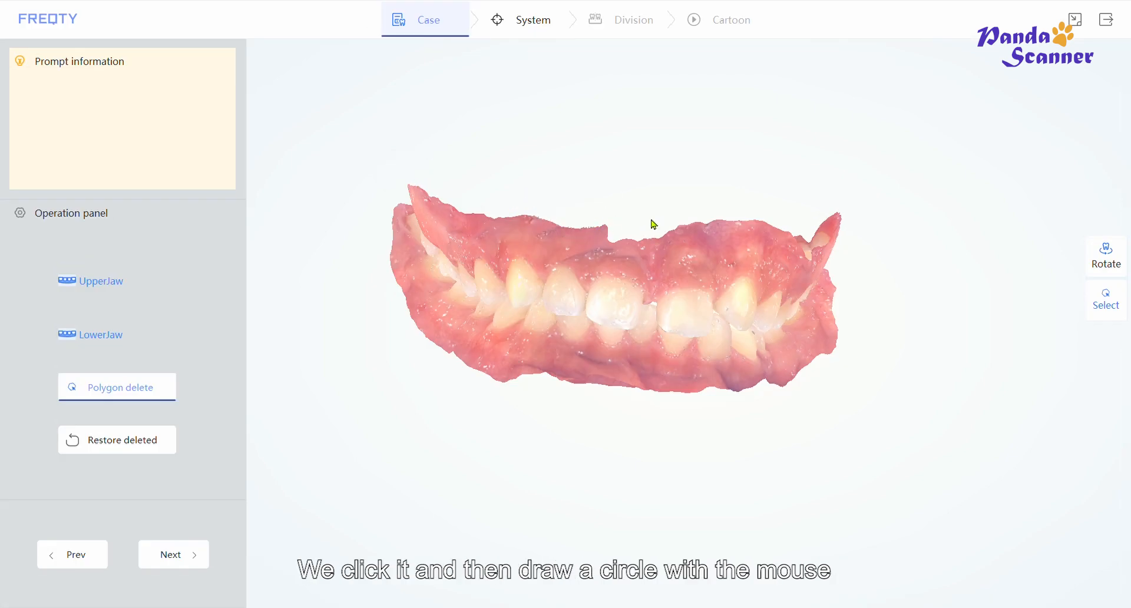
mouse_move(651, 219)
left_mouse_down()
mouse_move(747, 227)
mouse_move(743, 205)
mouse_move(653, 221)
left_mouse_up()
key("Delete")
mouse_move(407, 259)
left_mouse_down()
mouse_move(357, 261)
mouse_move(429, 181)
mouse_move(470, 206)
left_mouse_up()
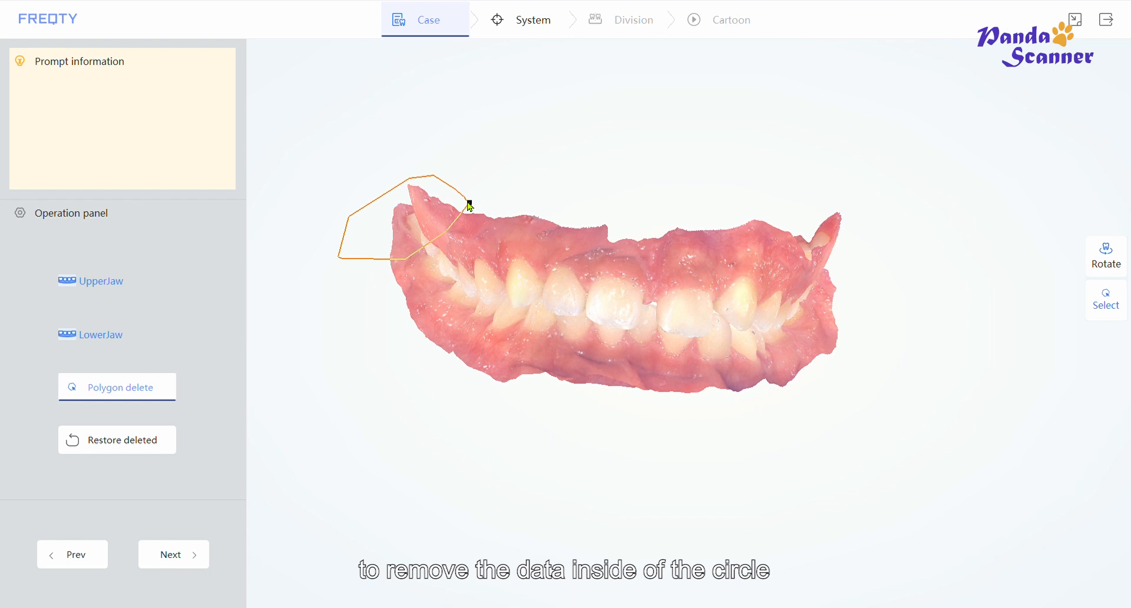
key("Delete")
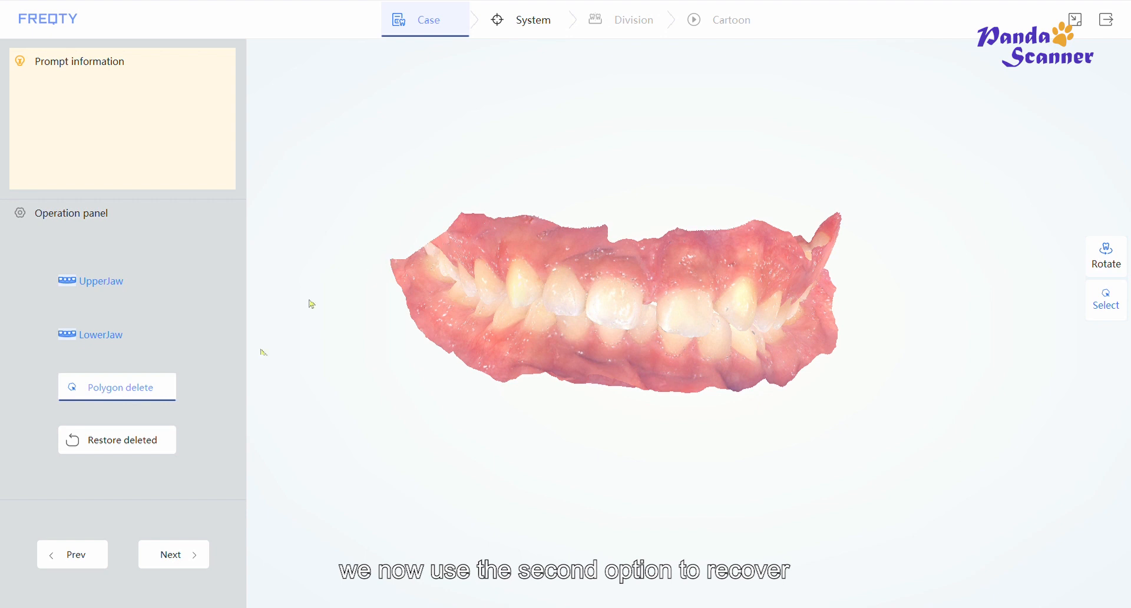
- Restore the most recently deleted gum area
left_click(120, 454)
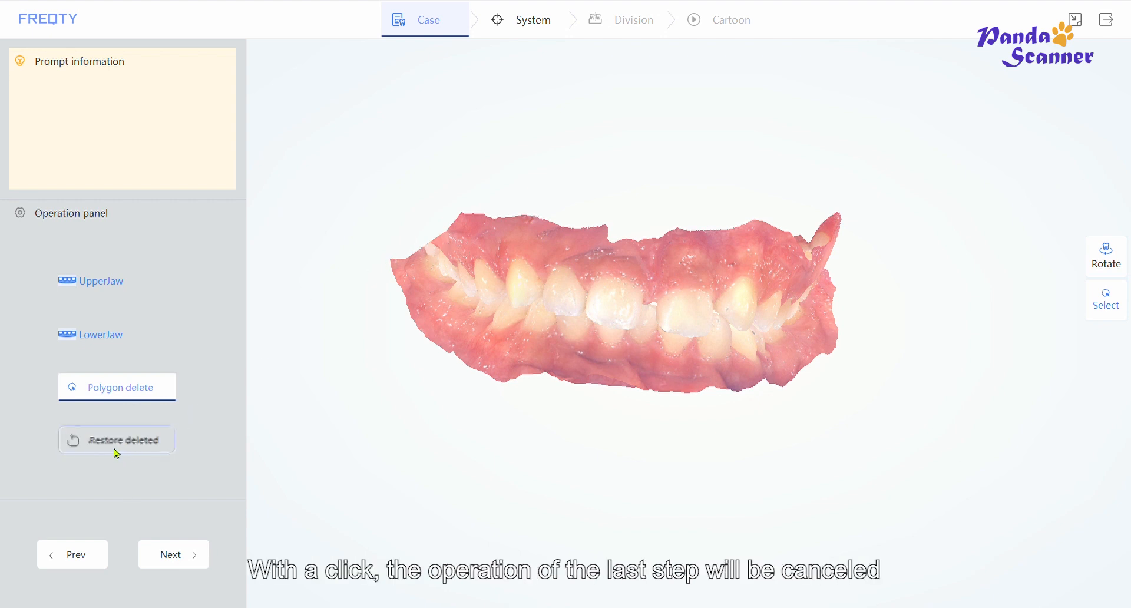
left_click(117, 454)
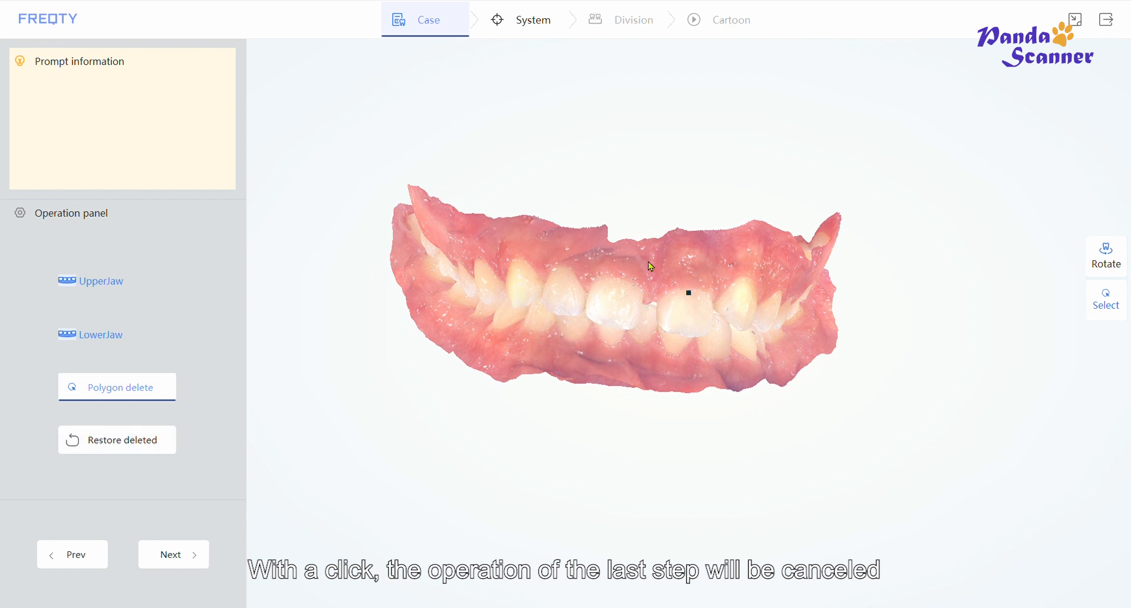
double_click(631, 246)
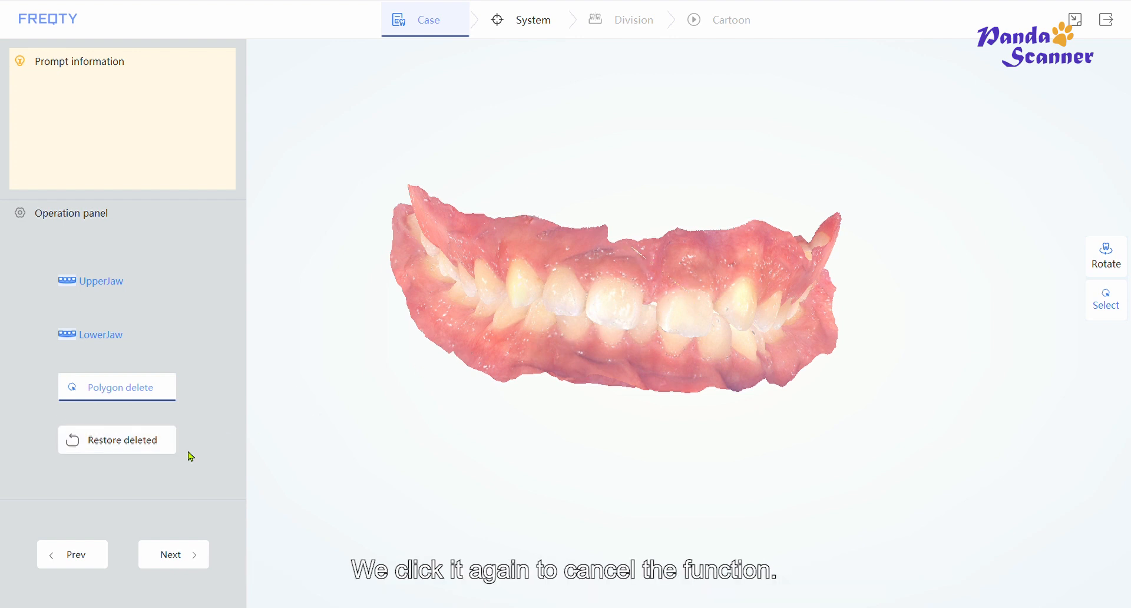
- Turn off the Restore deleted and Polygon delete functions
left_click(131, 447)
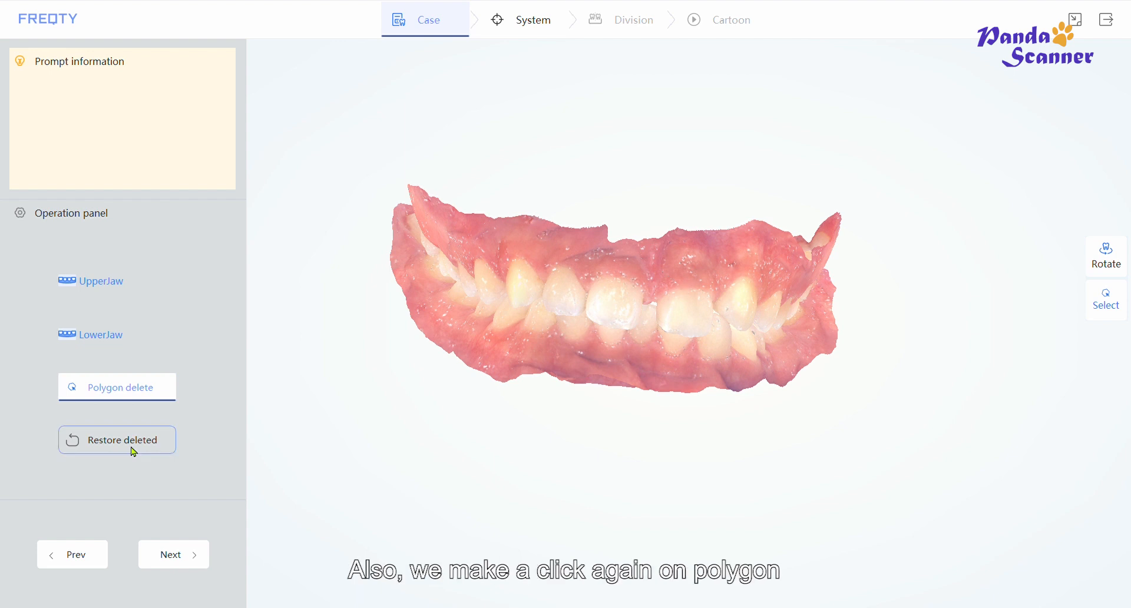
left_click(133, 397)
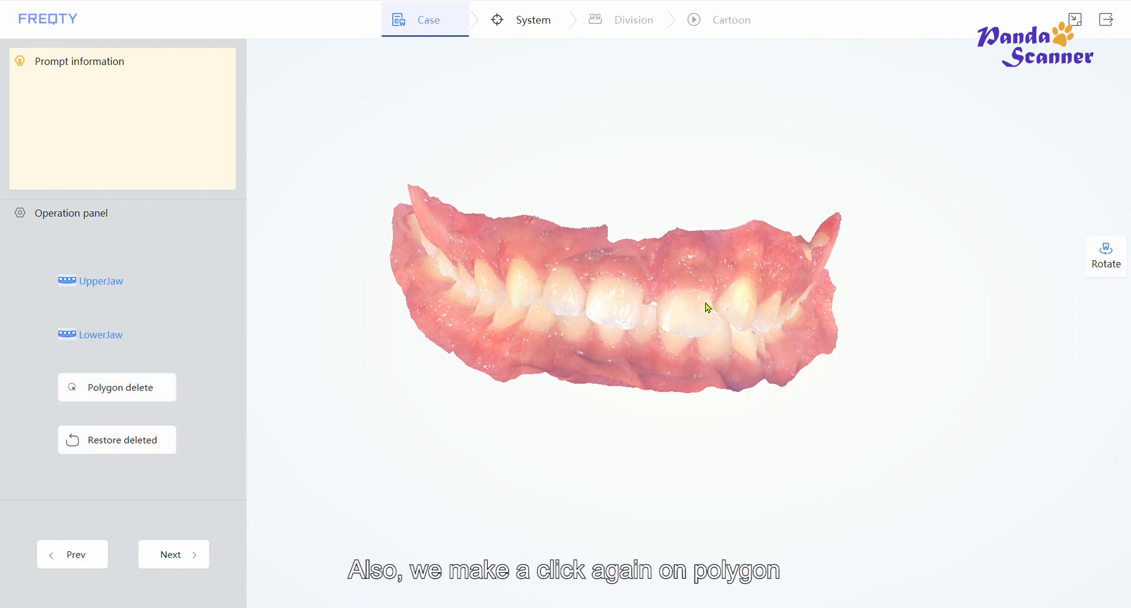
left_click_drag(707, 305, 705, 214)
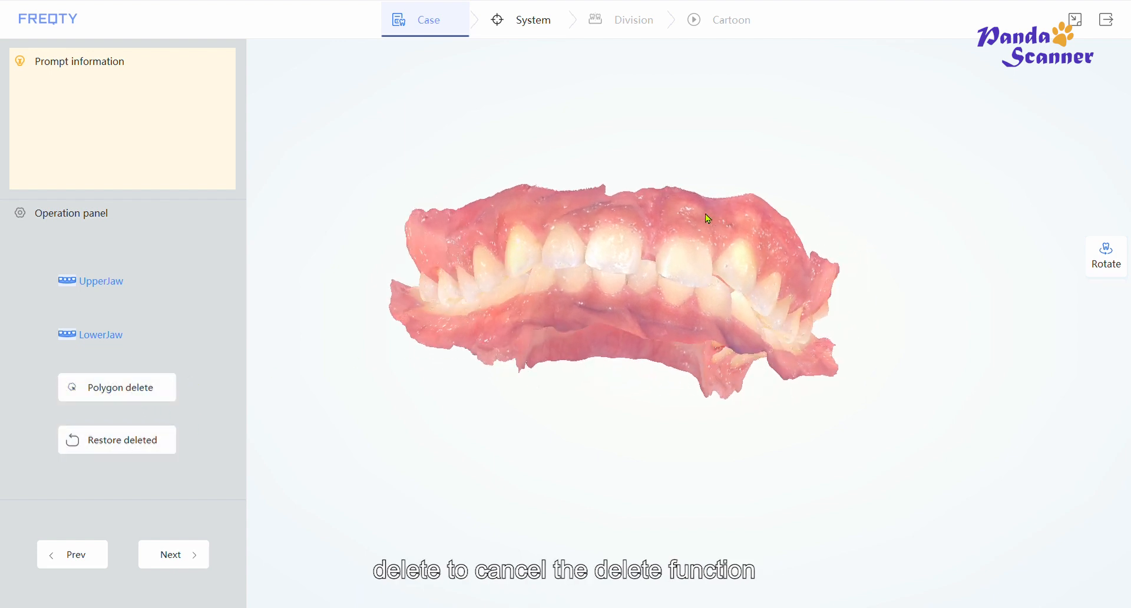
left_click_drag(609, 250, 270, 452)
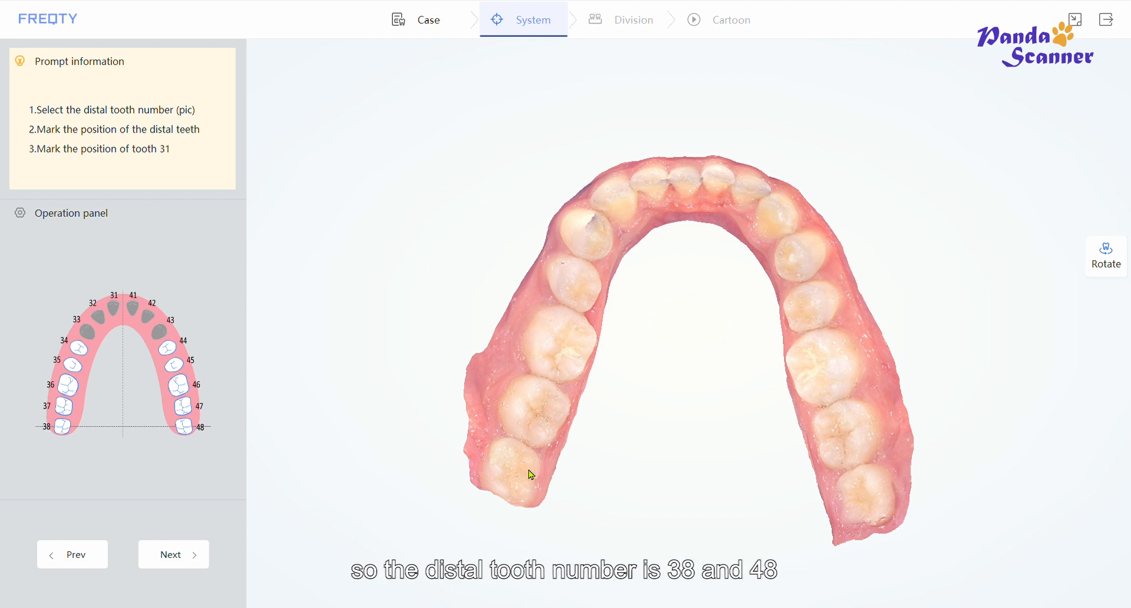
- Pick tooth 38 as the distal tooth and mark both distal molars and tooth 31 on the lower jaw
left_click(62, 432)
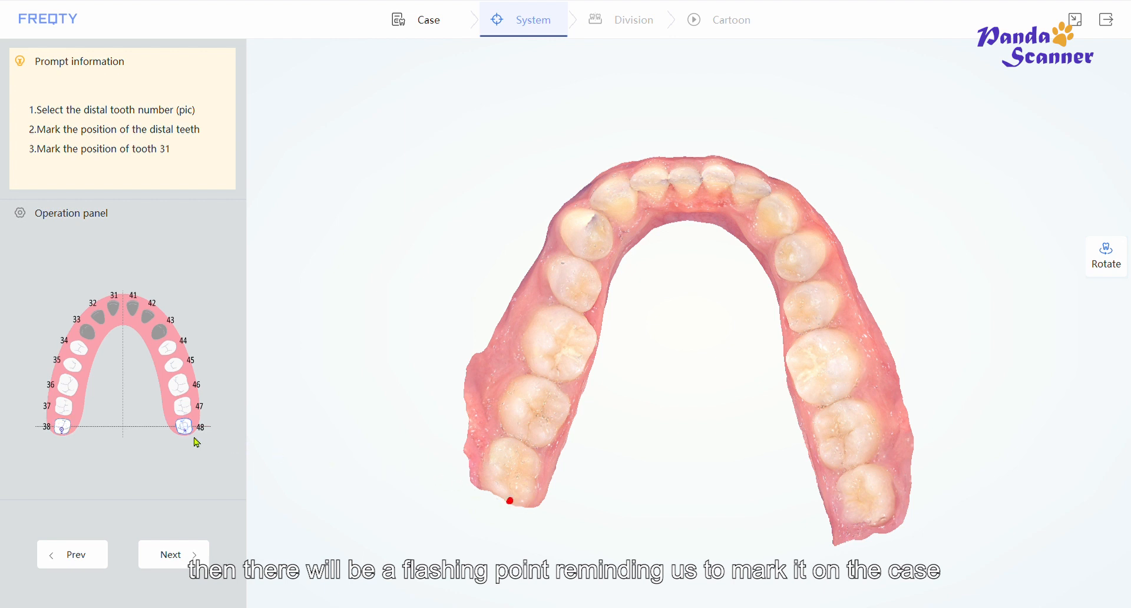
double_click(873, 524)
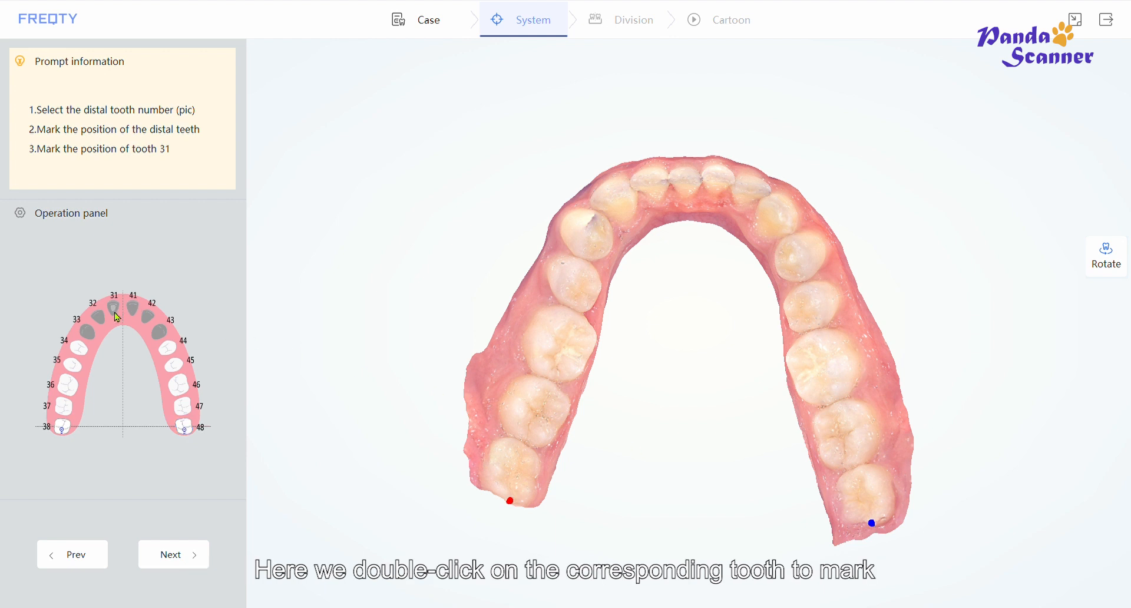
double_click(699, 187)
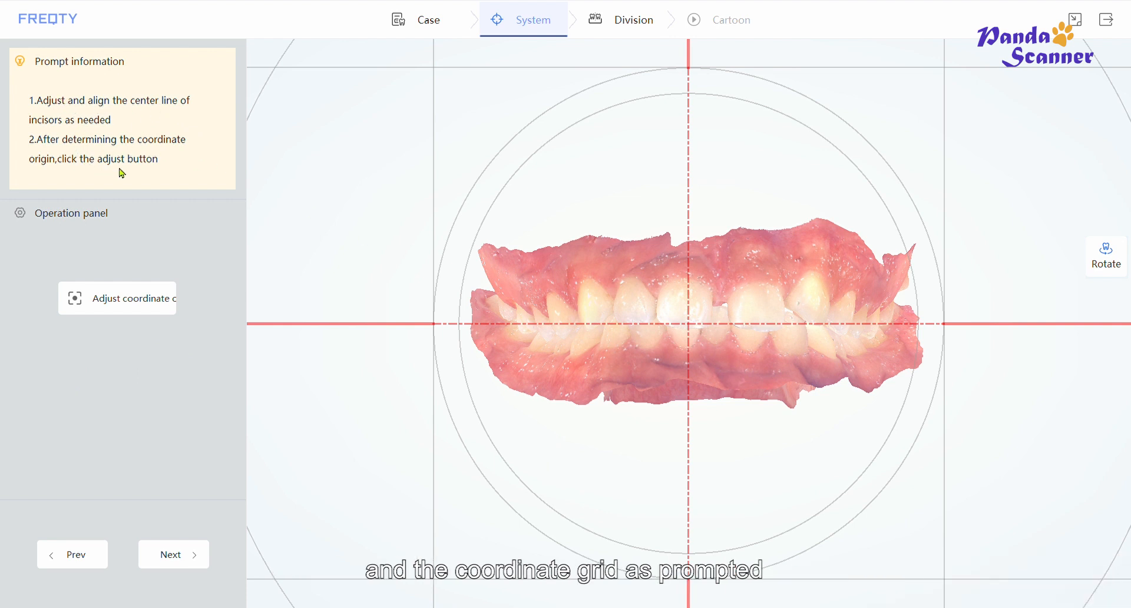
- Adjust the coordinate origin for the frontal view of the jaws
left_click_drag(750, 336, 764, 294)
left_click(1106, 255)
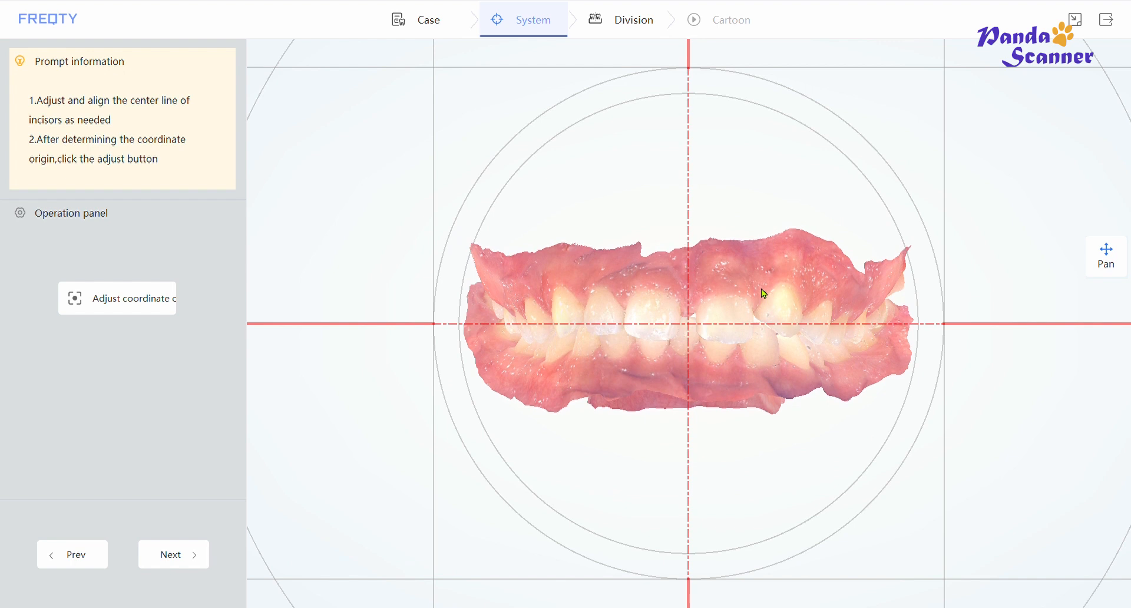
left_click(1106, 256)
left_click(139, 311)
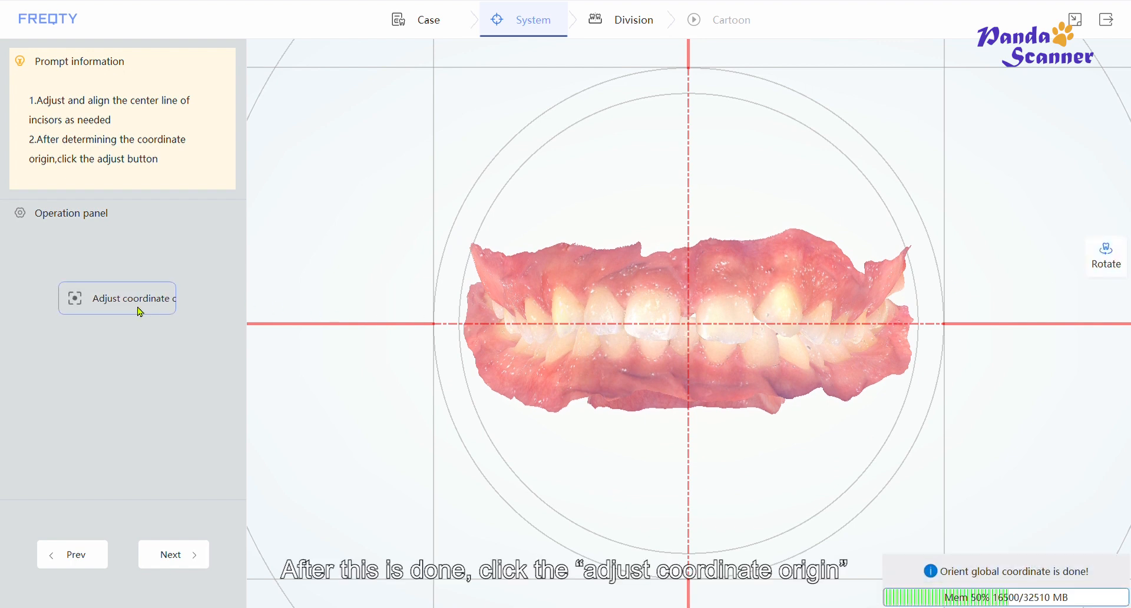
- Proceed to the Division stage and relabel the upper right central incisor as tooth 11
left_click(183, 569)
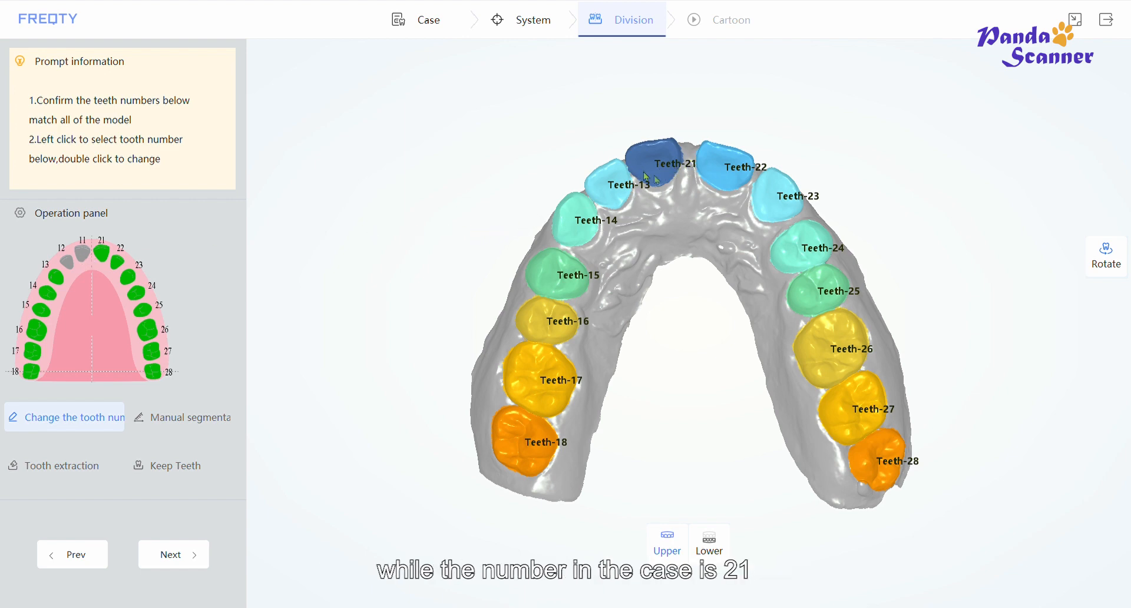
left_click_drag(663, 178, 664, 178)
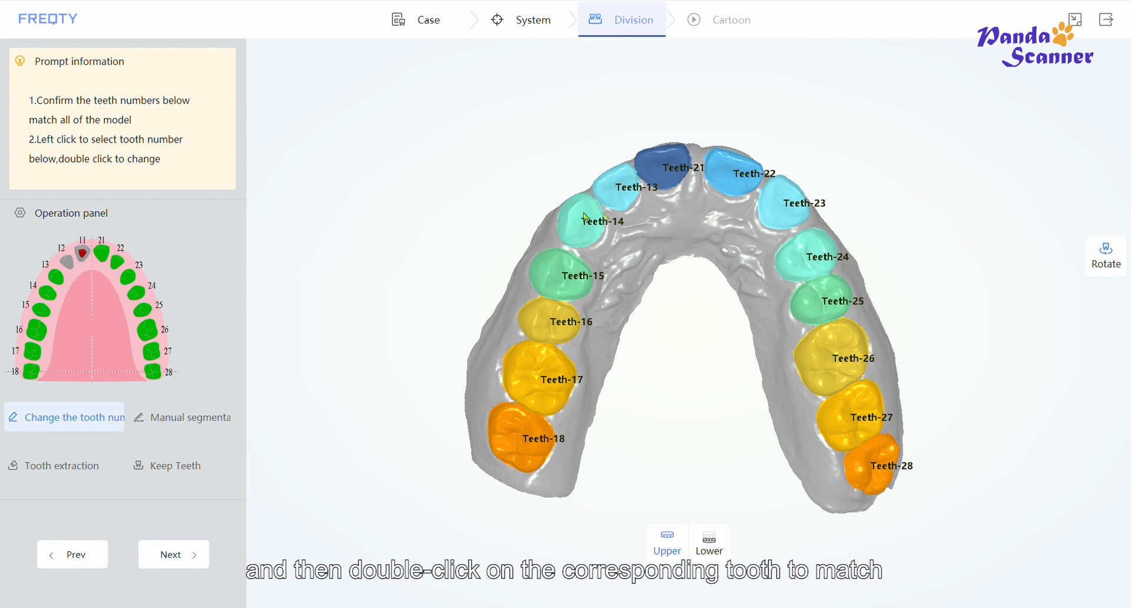
left_click(660, 182)
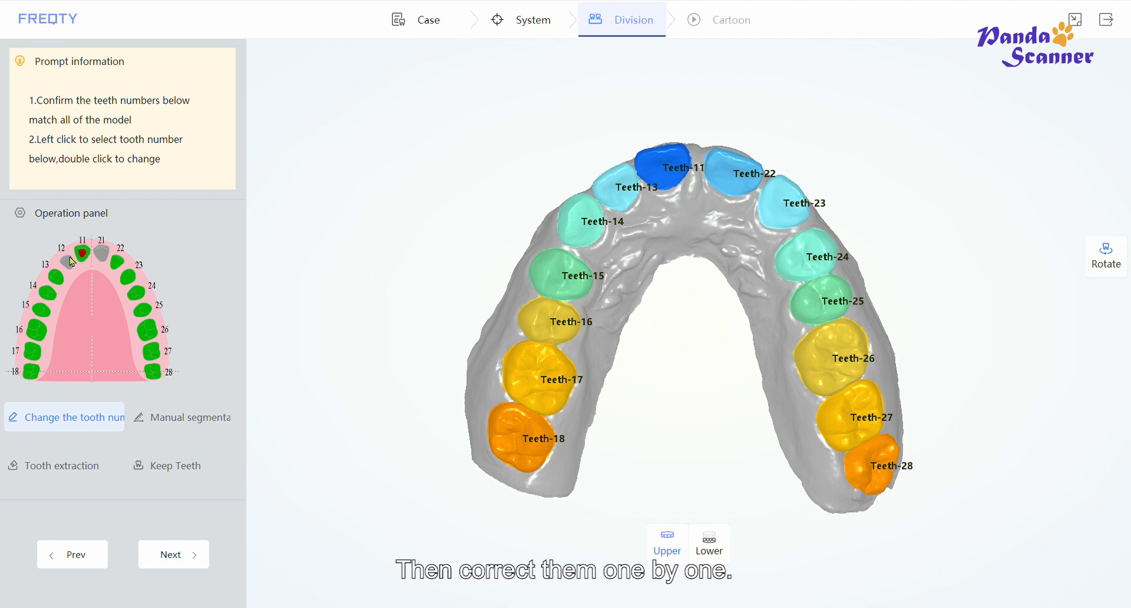
- Renumber the remaining right-side upper teeth sequentially as 12 through 17
left_click(67, 260)
double_click(622, 195)
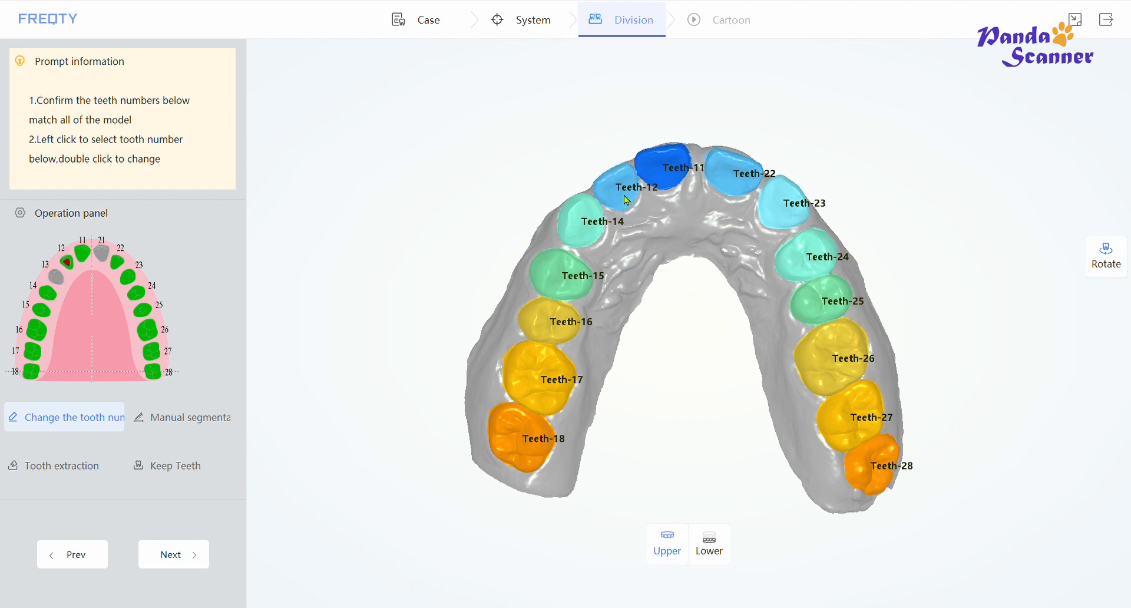
left_click(53, 273)
double_click(578, 234)
left_click(50, 289)
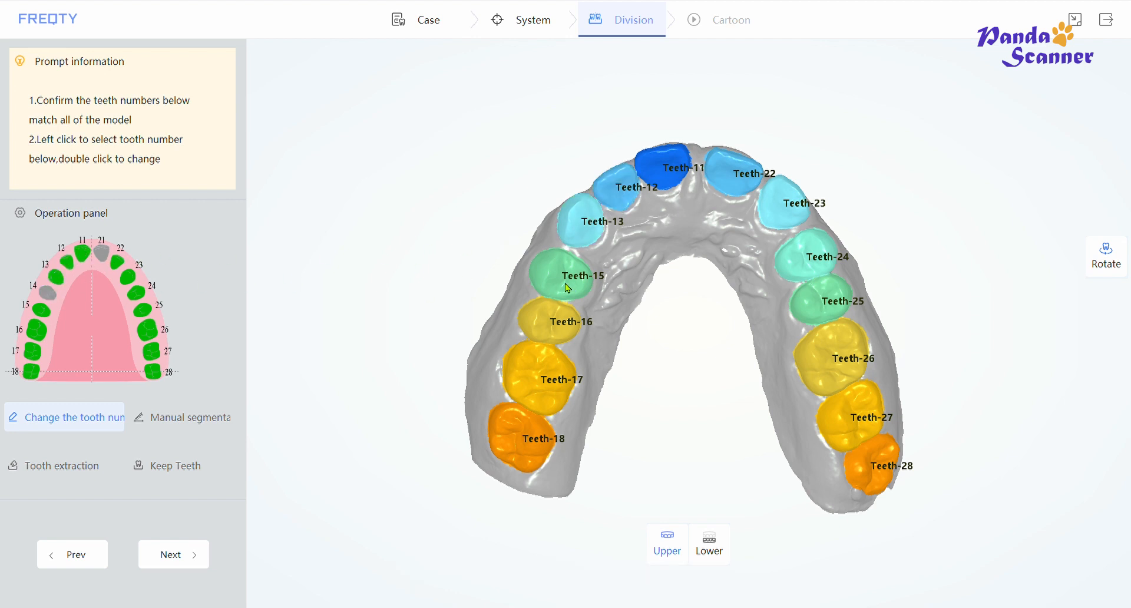
double_click(580, 289)
double_click(559, 334)
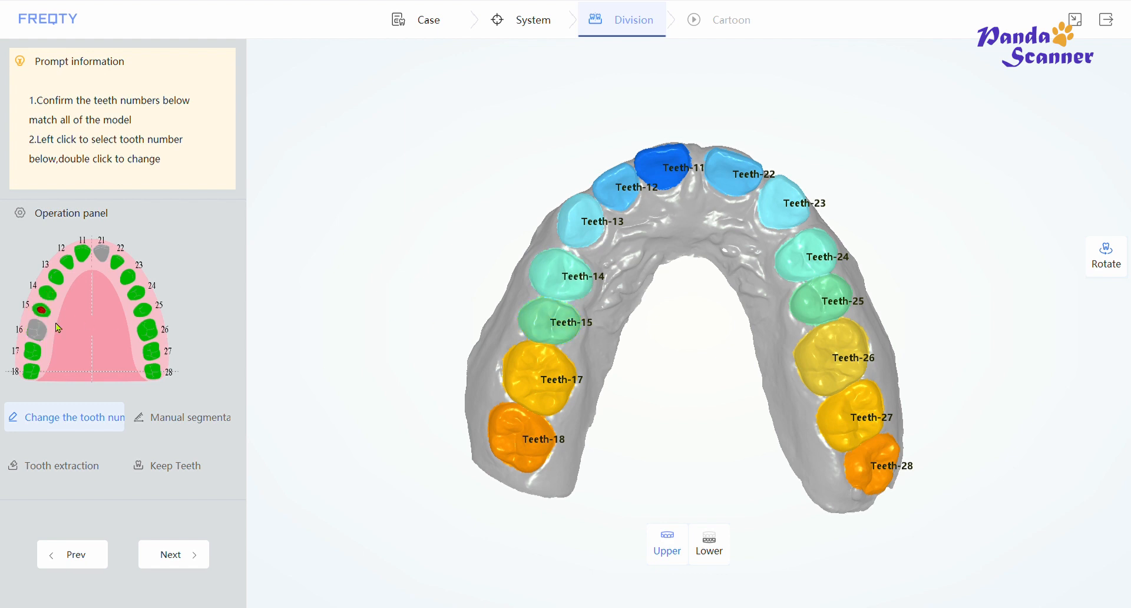
double_click(541, 377)
double_click(533, 435)
- Renumber the left-side upper teeth sequentially as 21 through 27
left_click(101, 252)
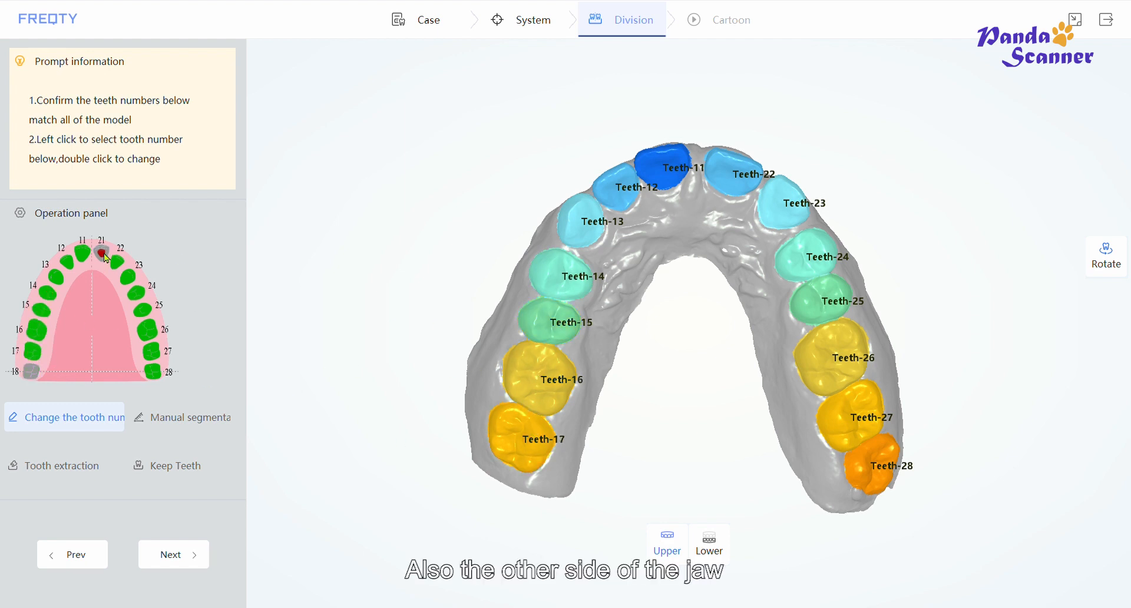
double_click(733, 179)
double_click(789, 206)
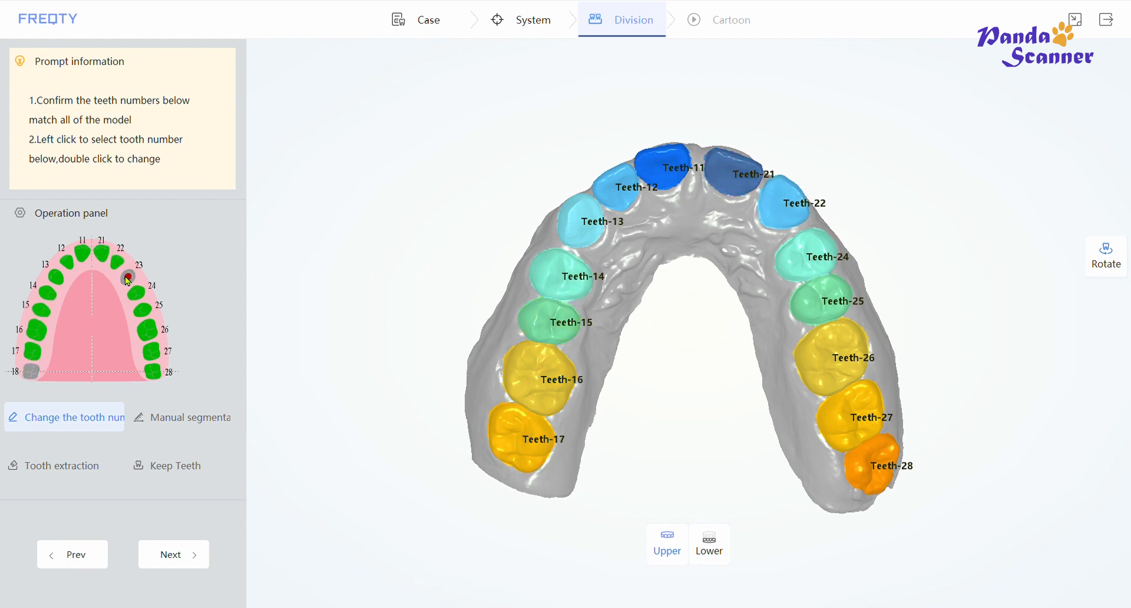
double_click(858, 356)
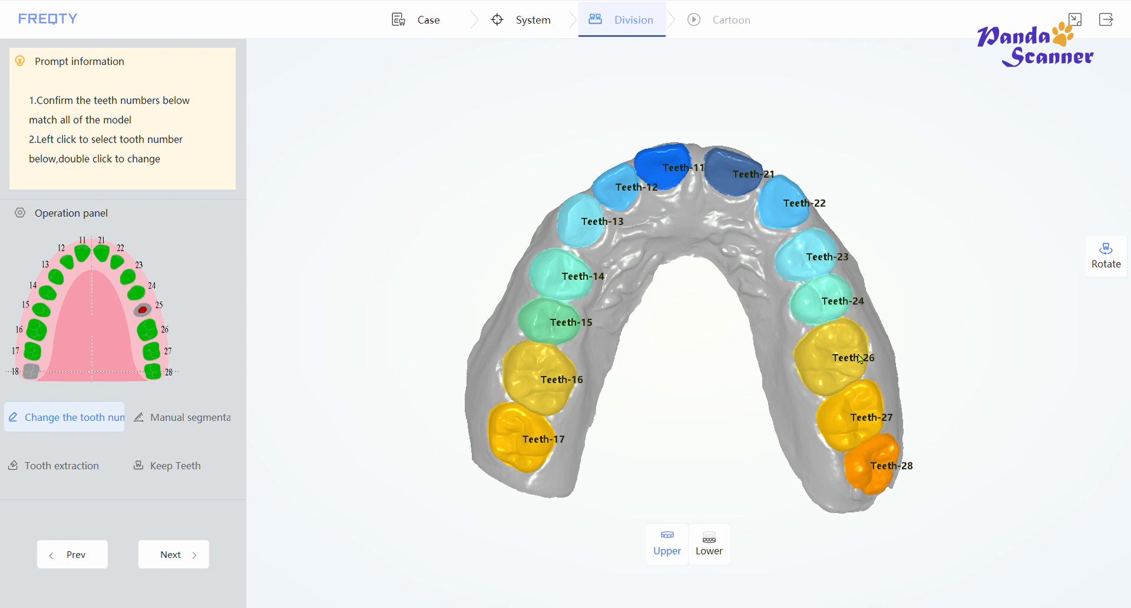
double_click(837, 427)
double_click(868, 466)
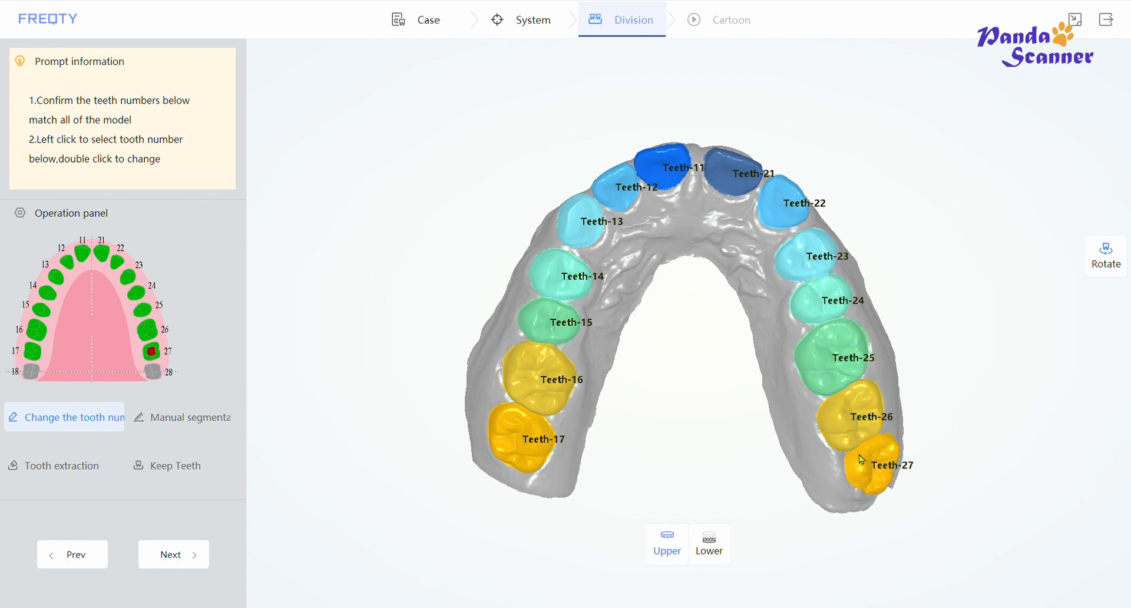
- Use Manual segmentation to erase the segmentation colour from upper tooth 25
left_click_drag(827, 433, 785, 371)
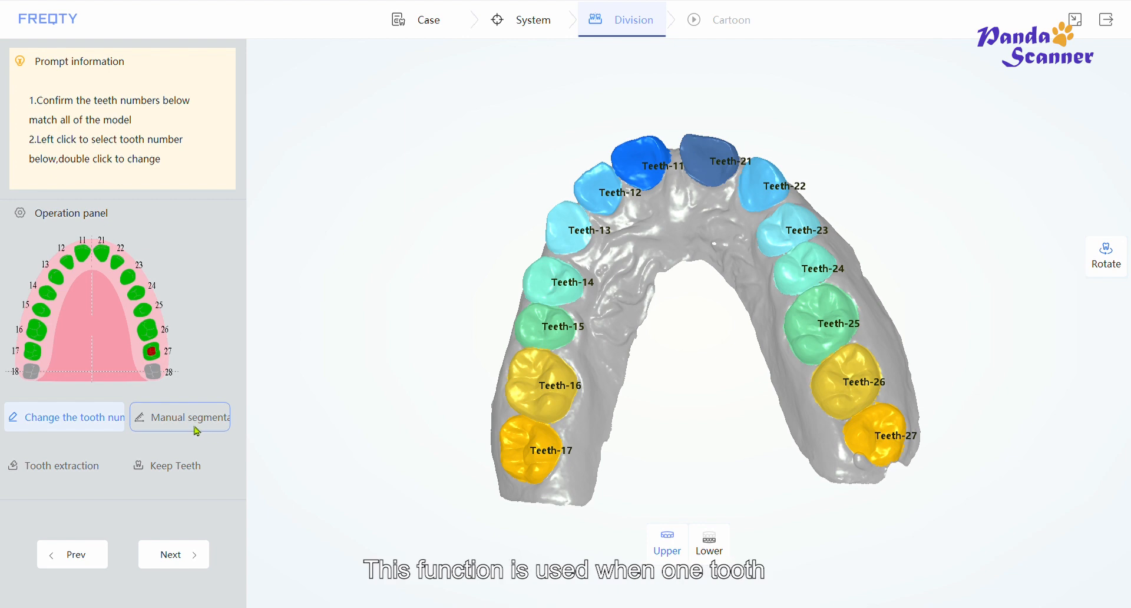
left_click(190, 420)
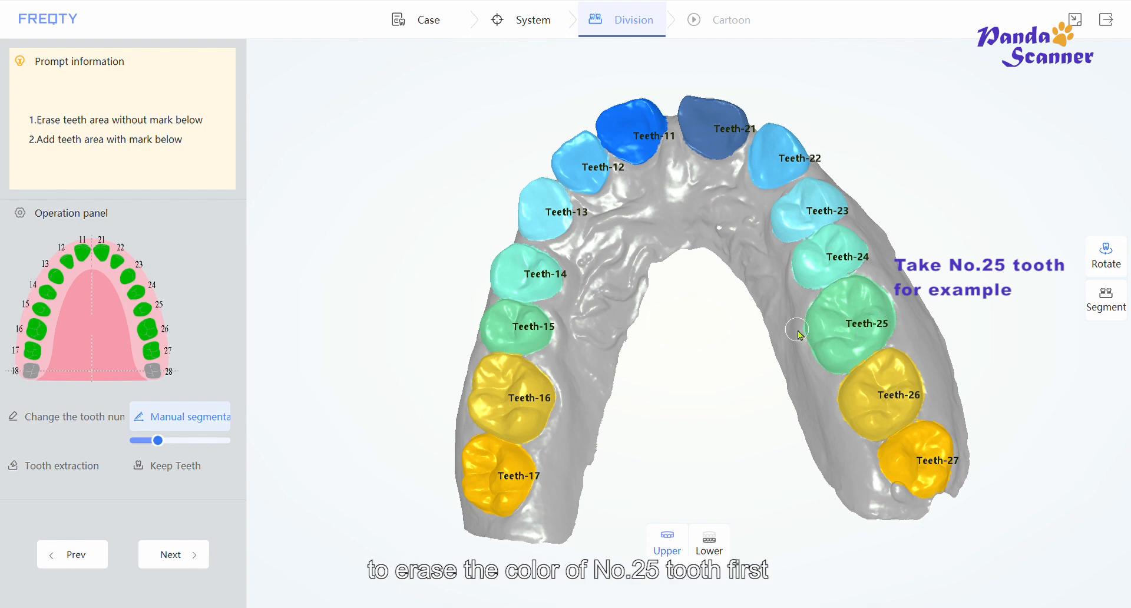
mouse_move(800, 334)
left_mouse_down()
mouse_move(890, 301)
mouse_move(878, 328)
mouse_move(840, 333)
mouse_move(884, 330)
mouse_move(839, 360)
mouse_move(879, 337)
mouse_move(814, 316)
mouse_move(864, 291)
mouse_move(816, 295)
mouse_move(847, 278)
left_mouse_up()
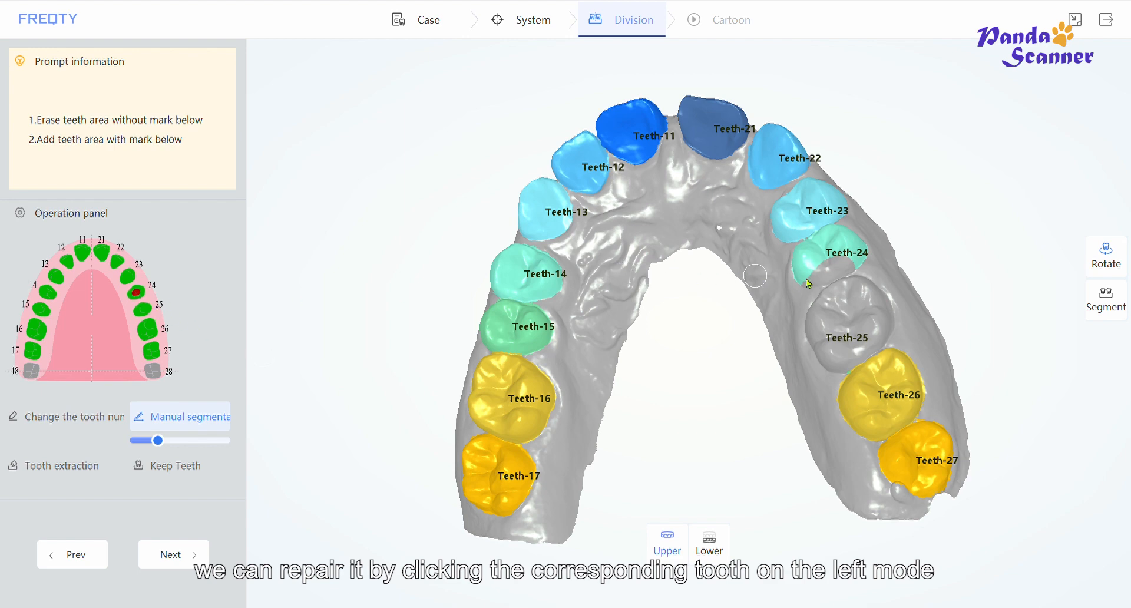
left_click_drag(803, 282, 839, 264)
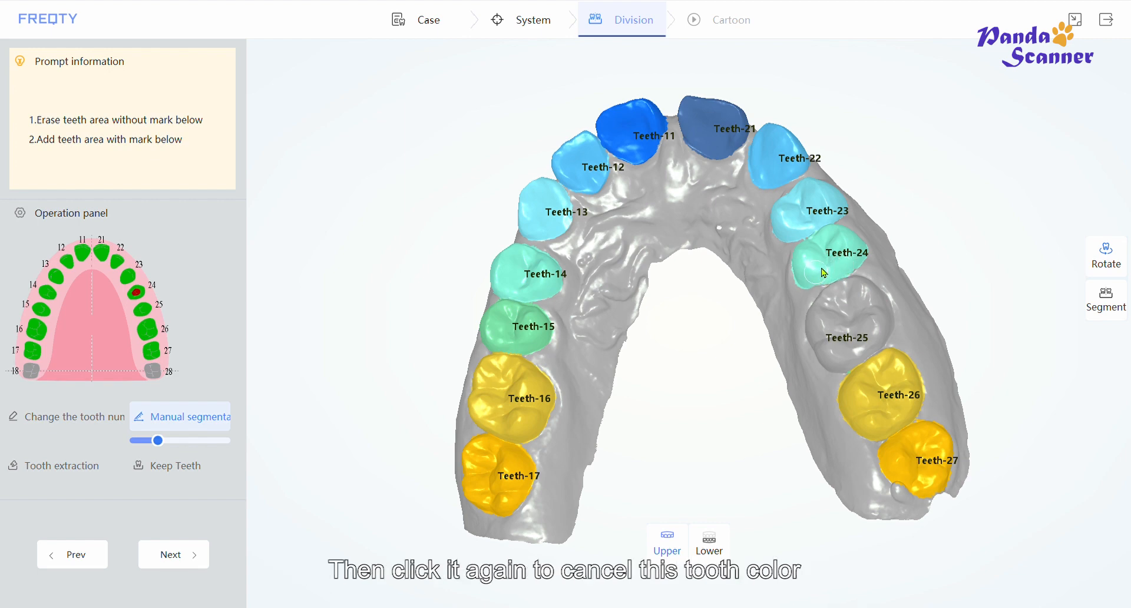
left_click(138, 293)
right_click_drag(918, 330, 632, 507)
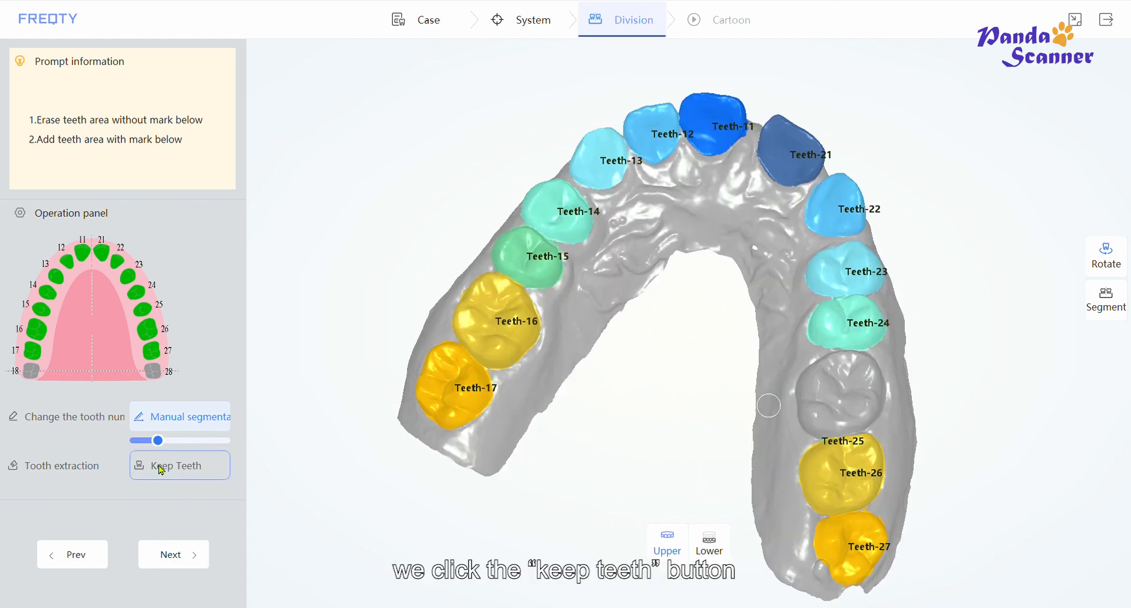
- Mark upper tooth 25 as a tooth to keep with Keep Teeth
left_click(161, 470)
left_click(143, 310)
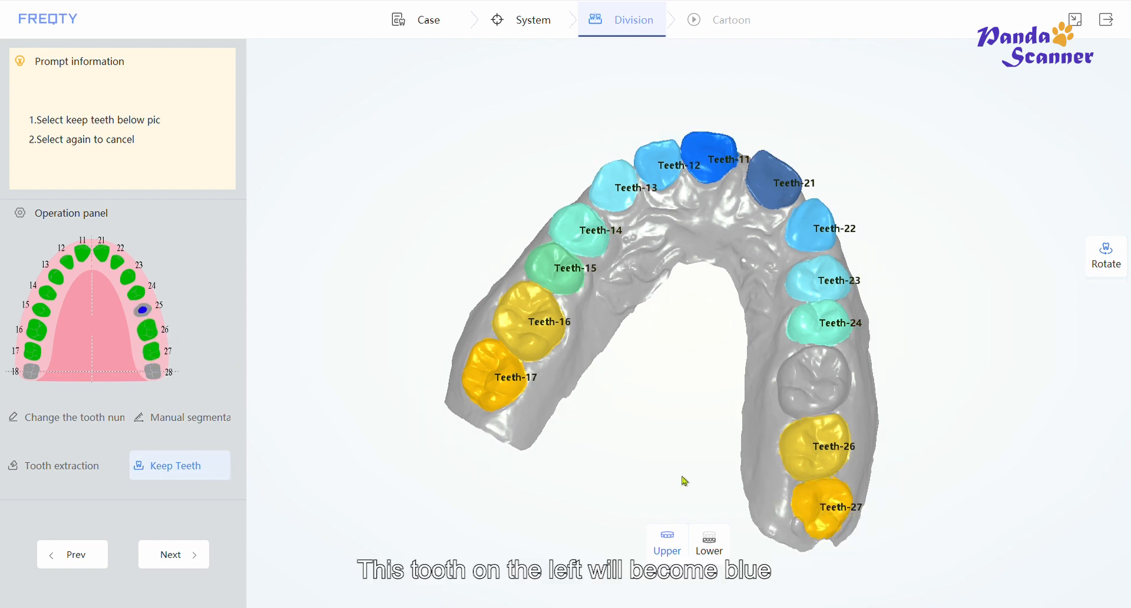
left_click_drag(765, 497, 864, 442)
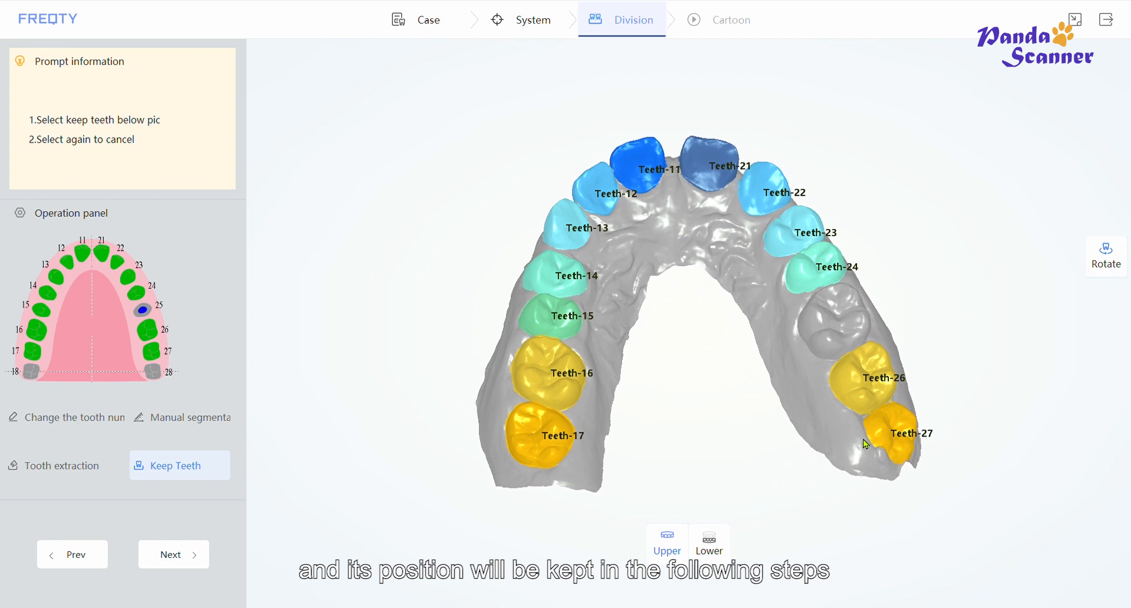
- Switch to the lower jaw and mark teeth 38 and 48 for extraction
left_click(709, 543)
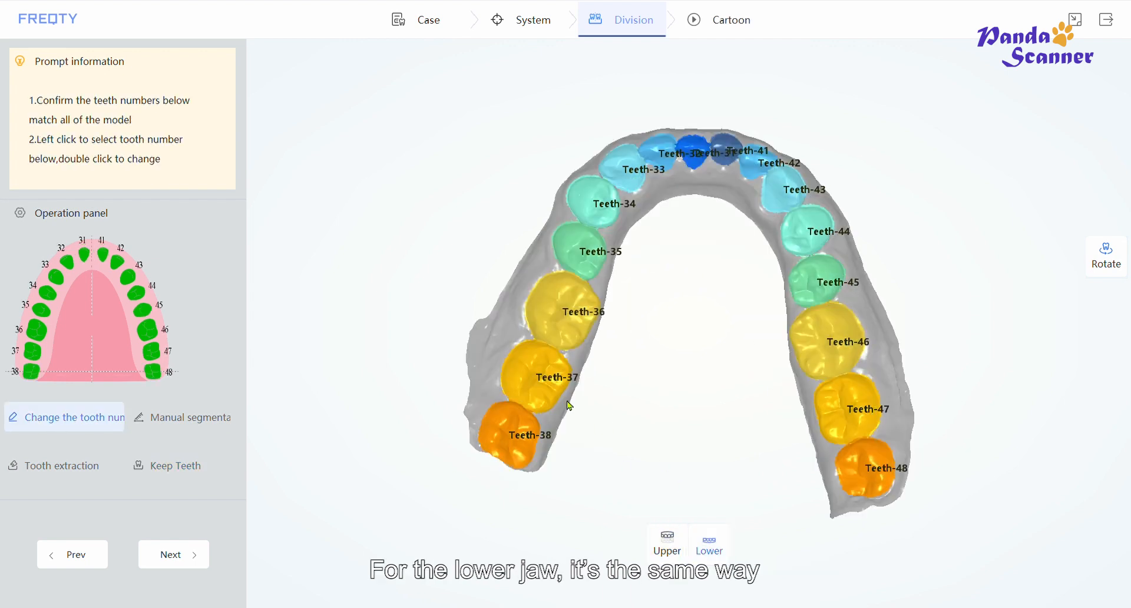
left_click_drag(567, 401, 602, 425)
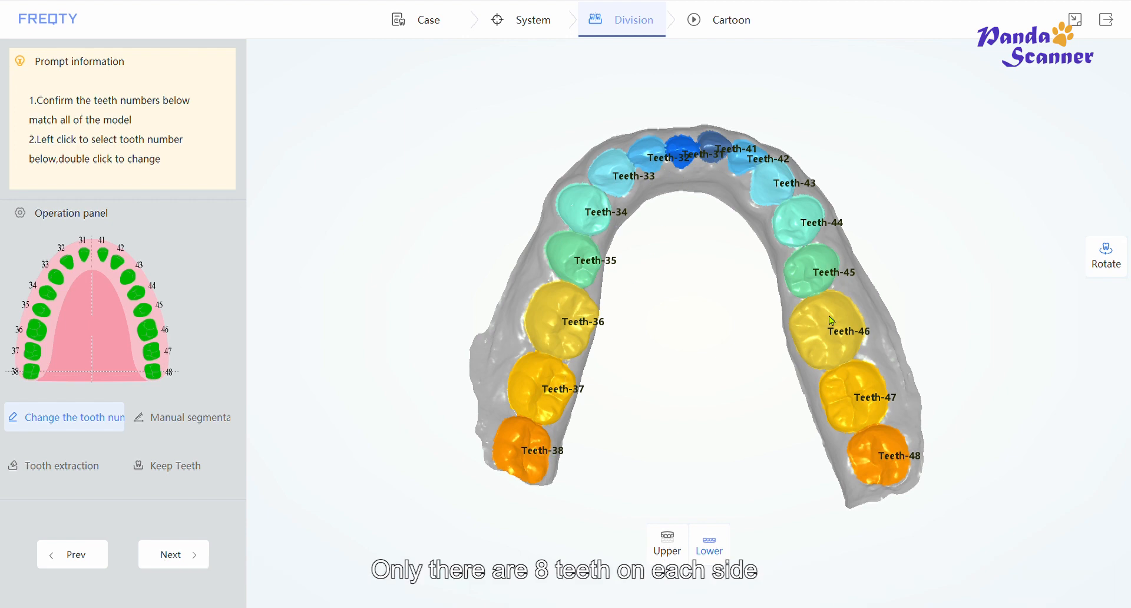
middle_click_drag(681, 184, 630, 121)
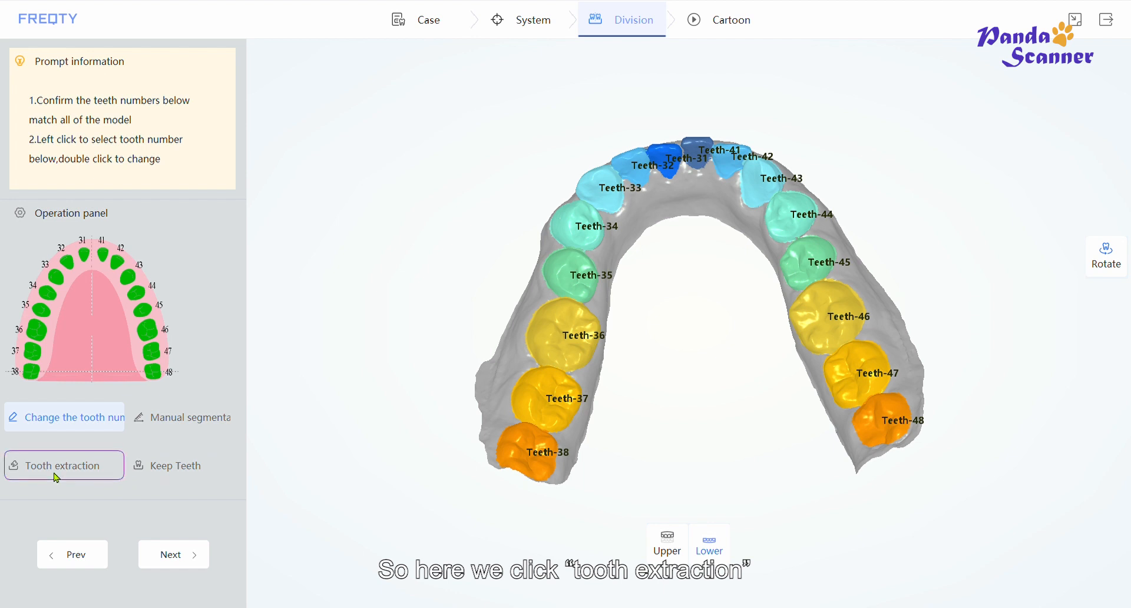
left_click(56, 476)
left_click(36, 373)
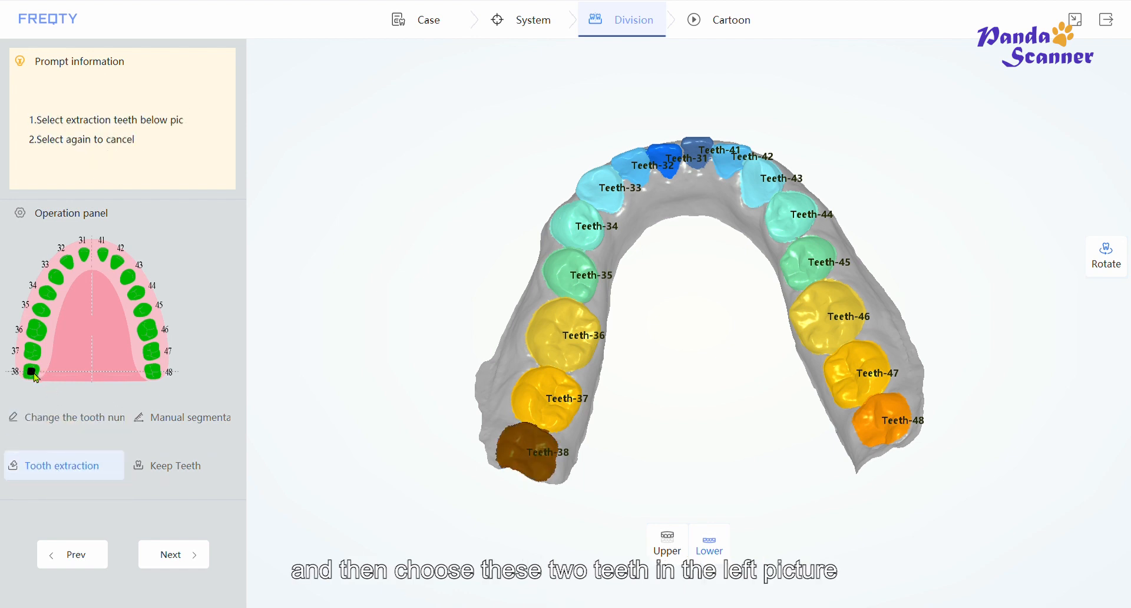
left_click(152, 372)
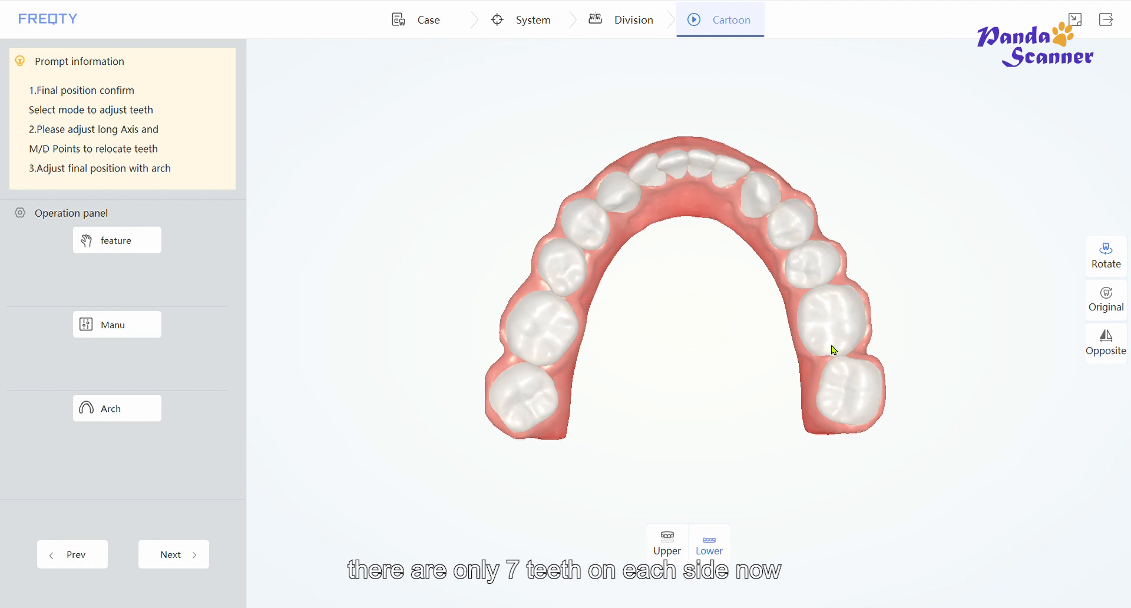
- Proceed to the Cartoon stage and review the lower and upper arch arrangements
left_click(169, 560)
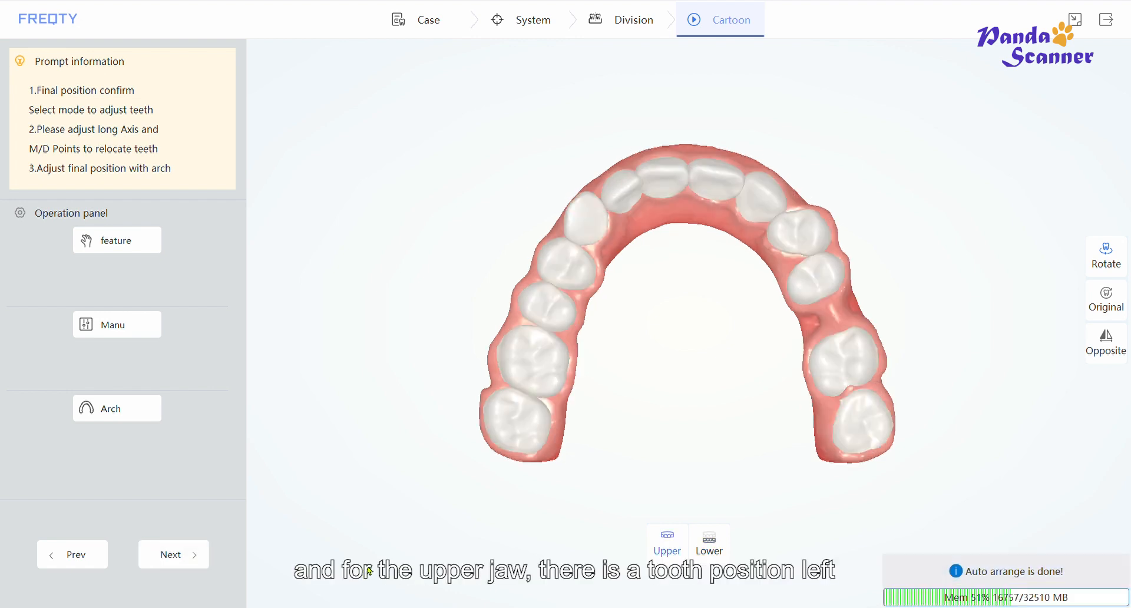
left_click(711, 547)
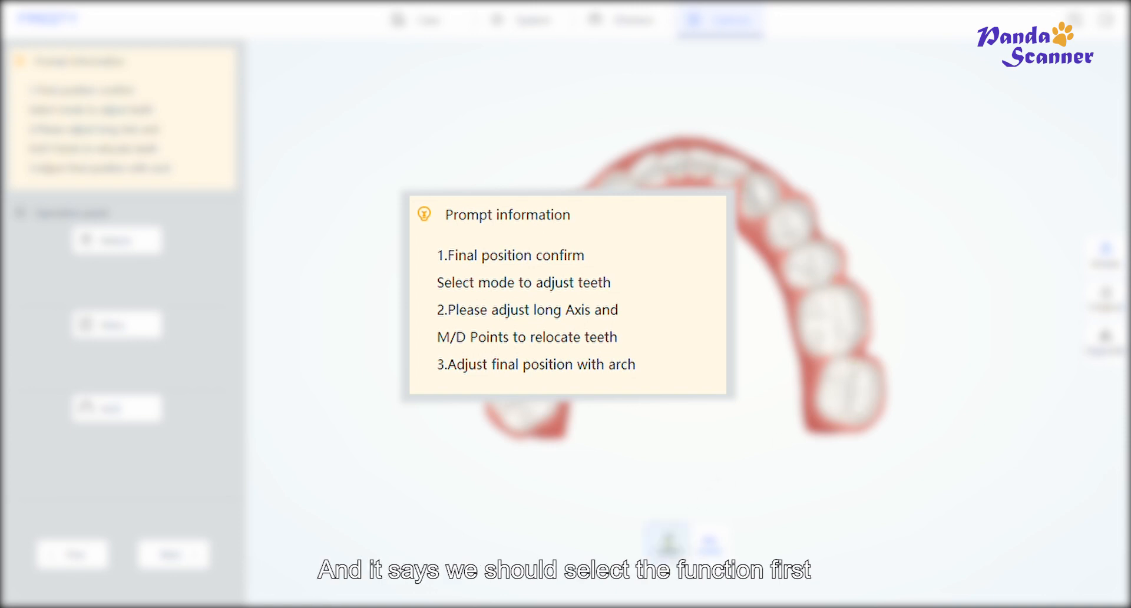
left_click(669, 544)
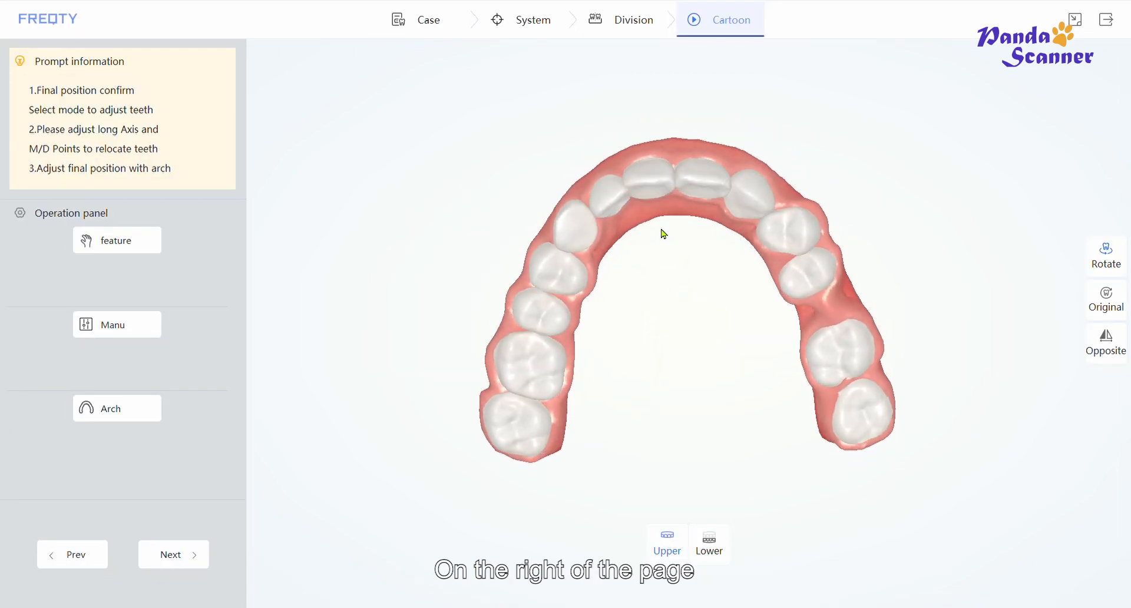
- Toggle the Rotate, Original and Opposite display options to inspect the upper arch
left_click(1107, 255)
left_click_drag(676, 211, 653, 141)
left_click(1120, 261)
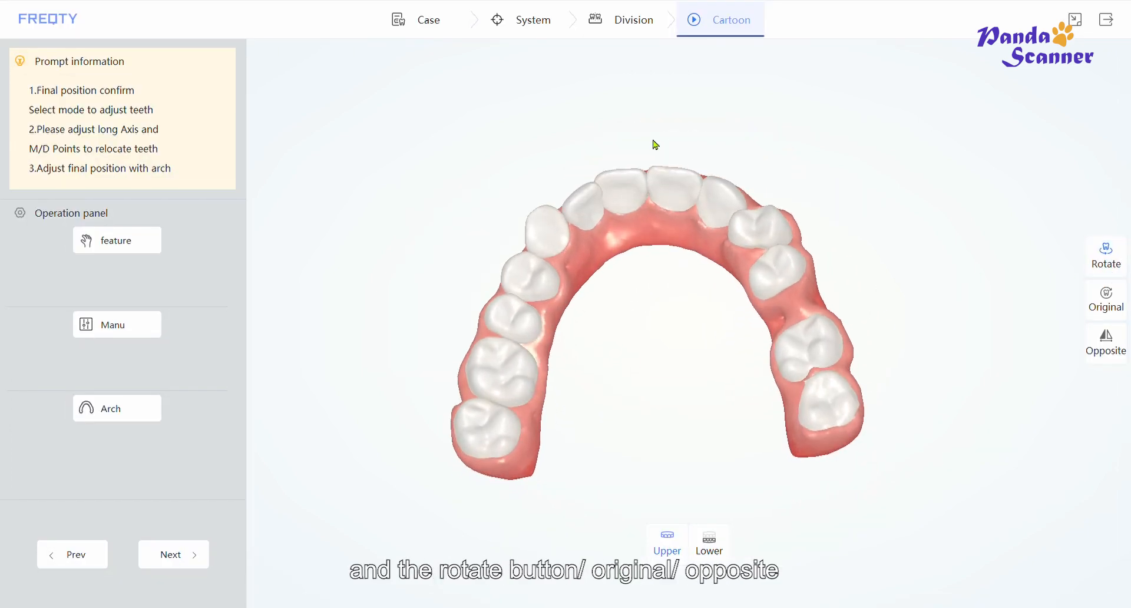
left_click(1113, 299)
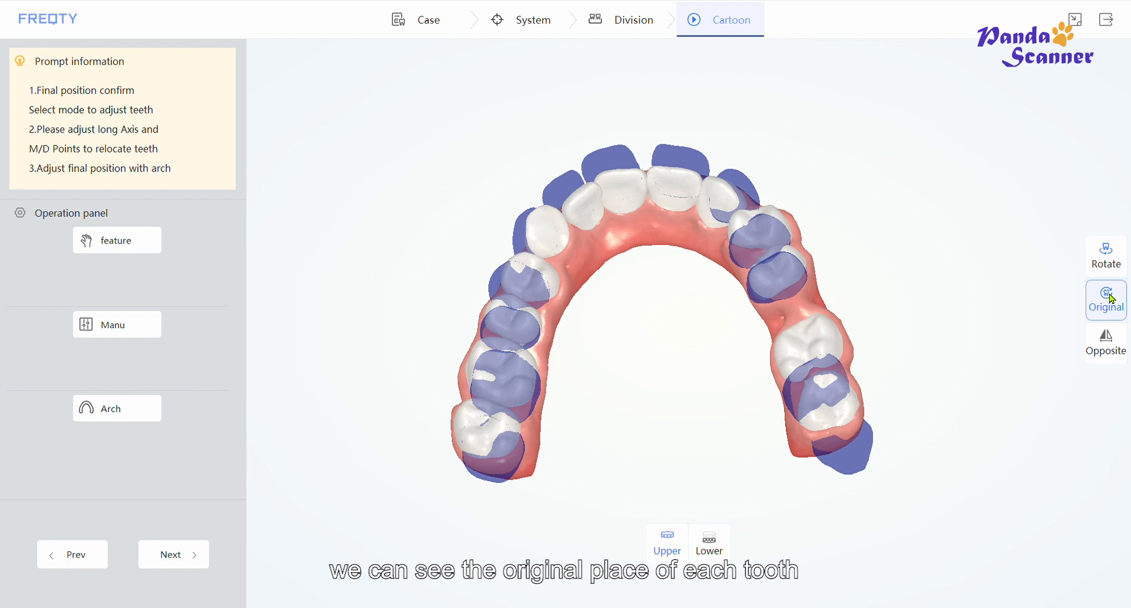
left_click_drag(694, 255, 630, 256)
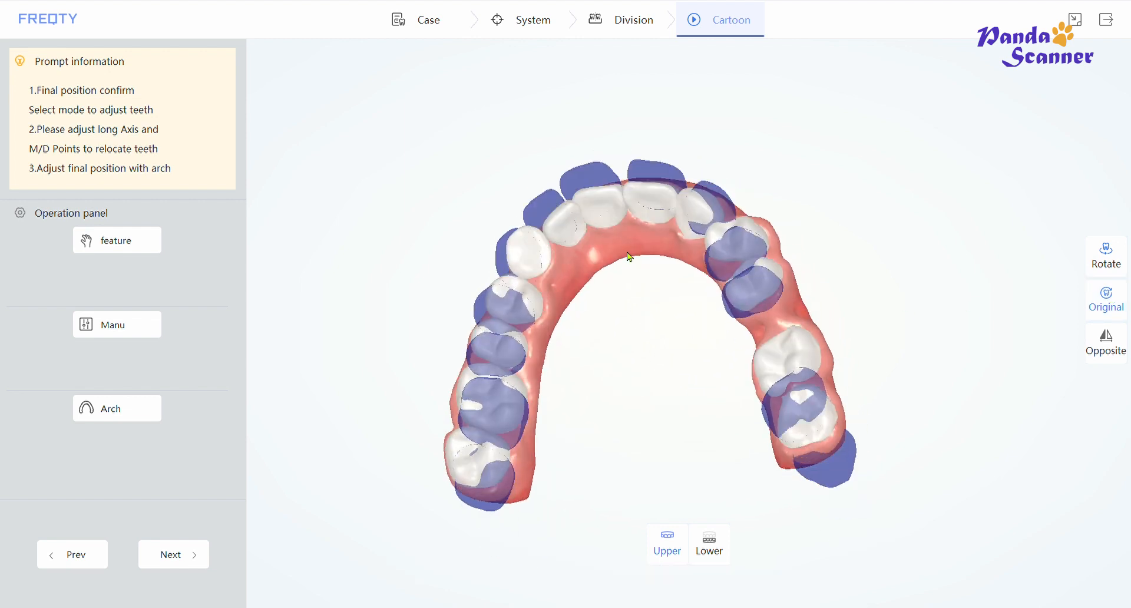
left_click(1105, 297)
left_click(1102, 345)
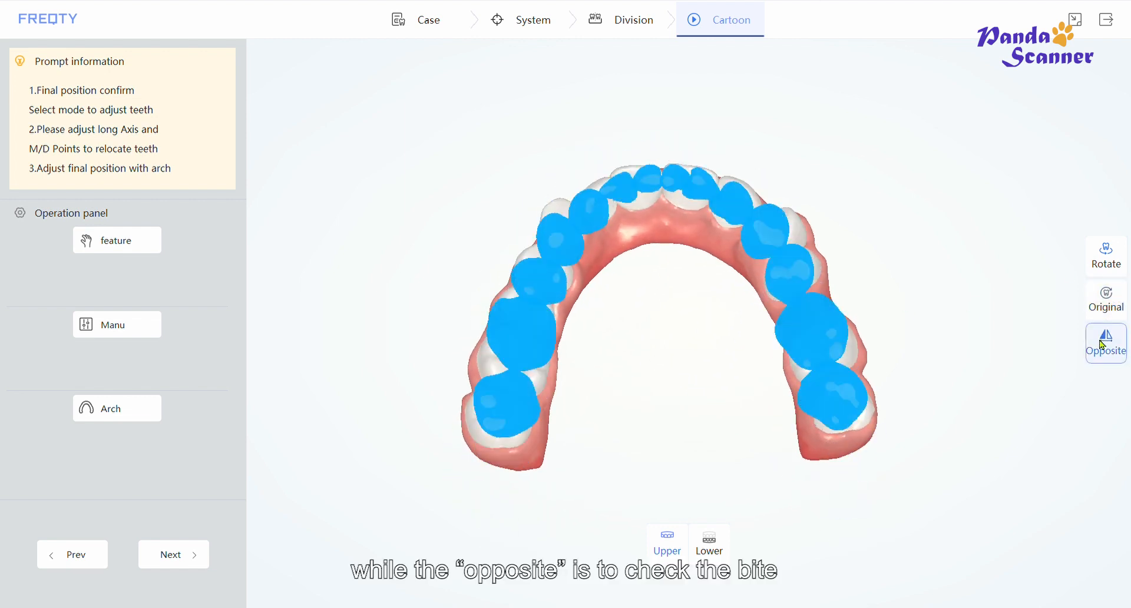
left_click(1105, 345)
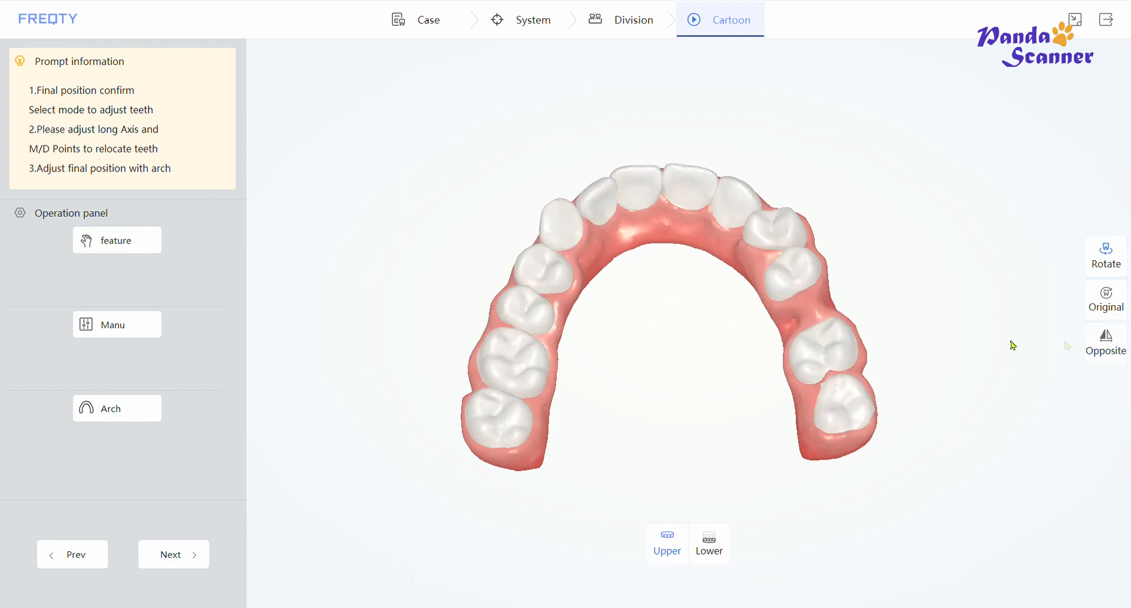
- Open feature adjustment for the upper teeth and enable point dragging
left_click_drag(663, 224, 655, 231)
left_click(101, 246)
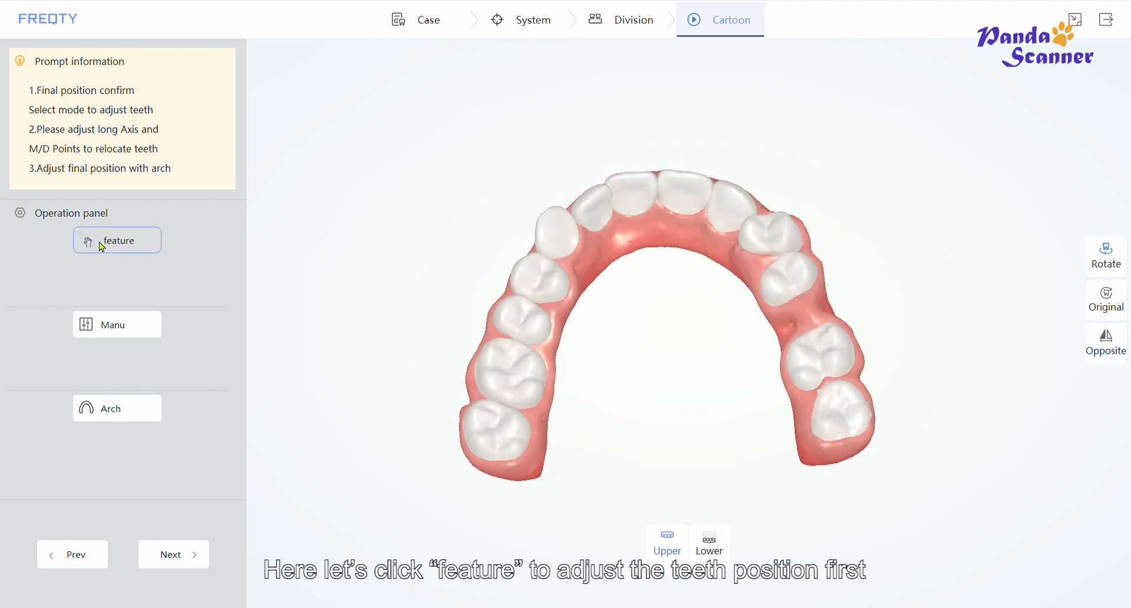
left_click(102, 247)
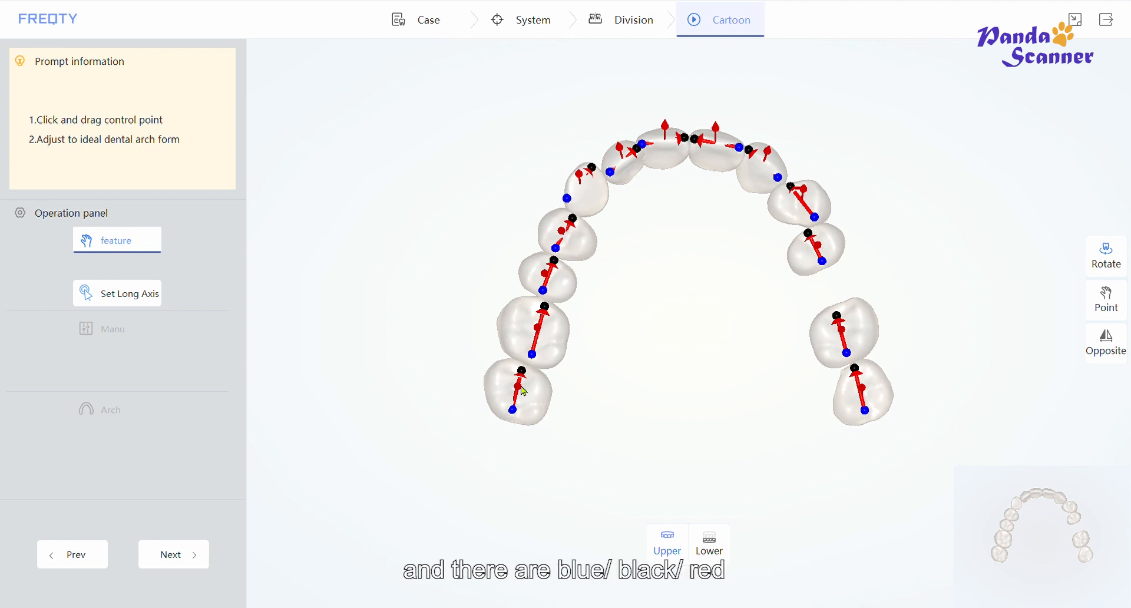
left_click_drag(940, 247, 730, 351)
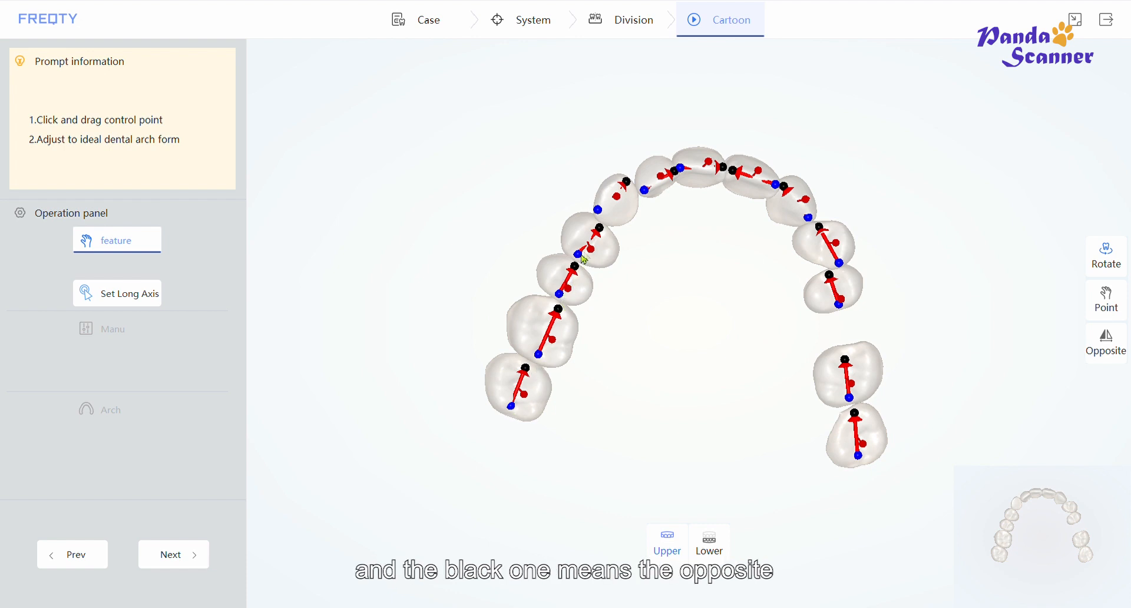
left_click(1110, 314)
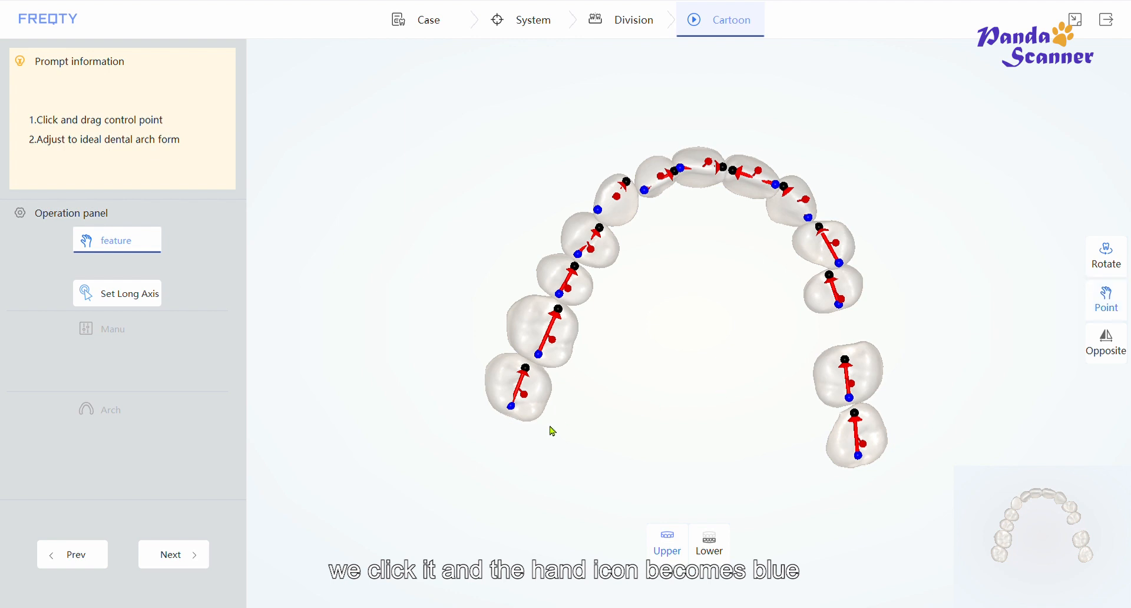
- Drag the teeth control points to fine-tune the positions of several upper teeth
left_click_drag(510, 407, 511, 413)
left_click_drag(528, 371, 530, 374)
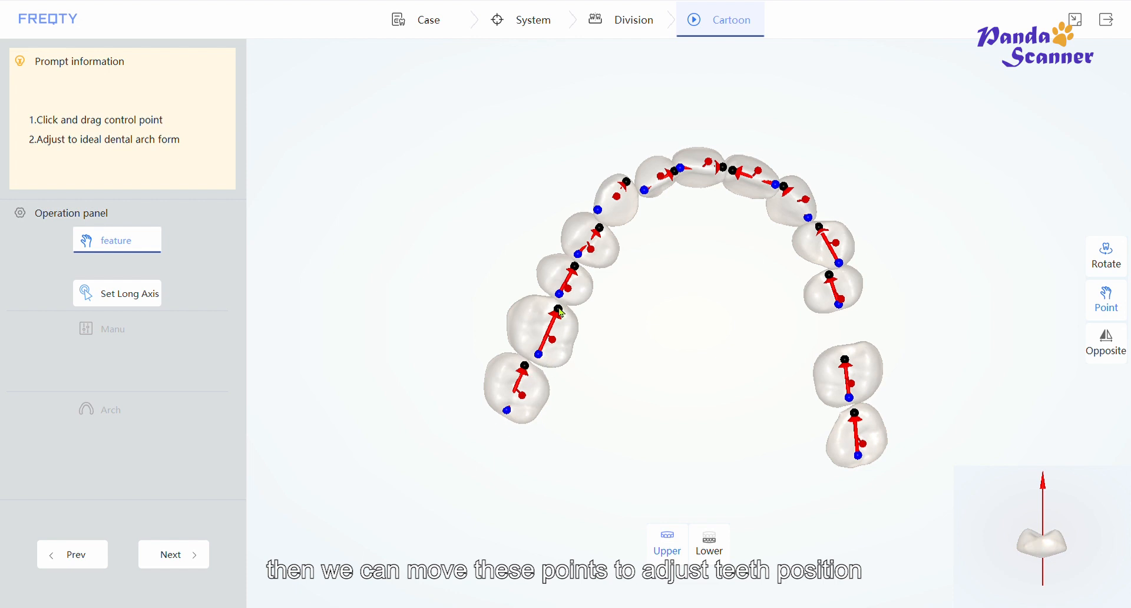
left_click_drag(561, 312, 564, 308)
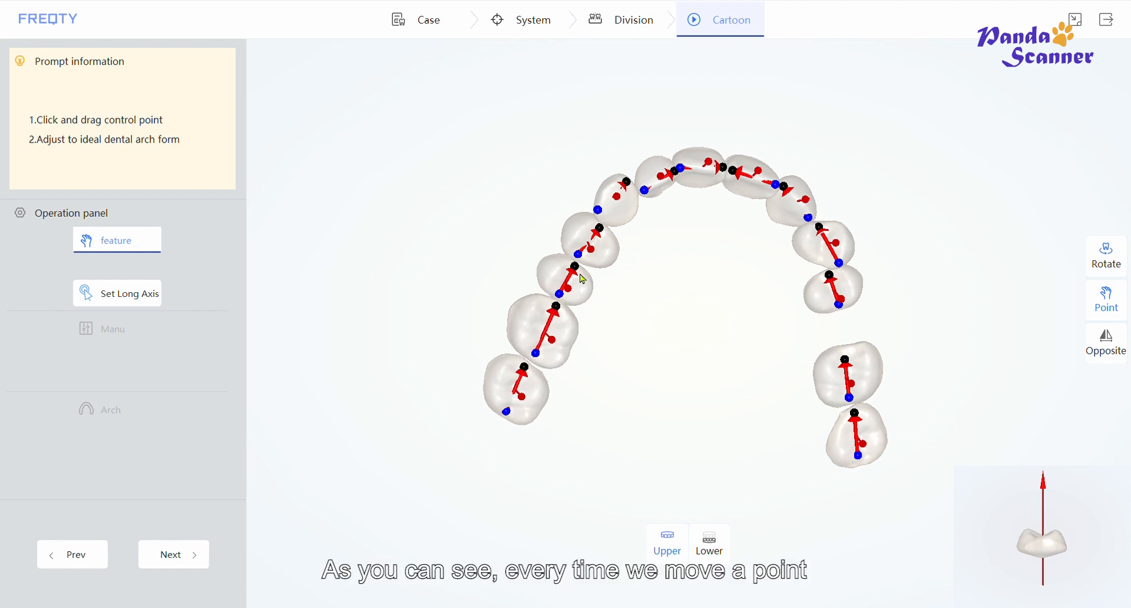
left_click_drag(577, 268, 603, 209)
left_click_drag(860, 457, 857, 463)
left_click_drag(856, 415, 850, 401)
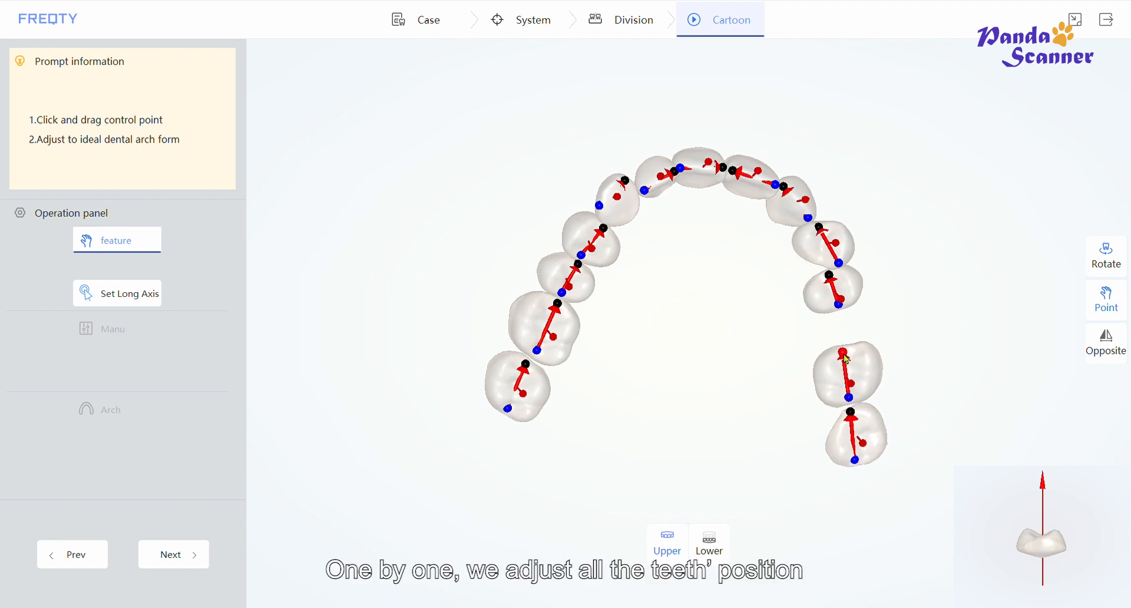
left_click_drag(847, 360, 847, 354)
left_click_drag(856, 462, 864, 463)
left_click_drag(829, 276, 826, 264)
mouse_move(819, 223)
left_mouse_down()
mouse_move(830, 259)
mouse_move(814, 228)
left_mouse_up()
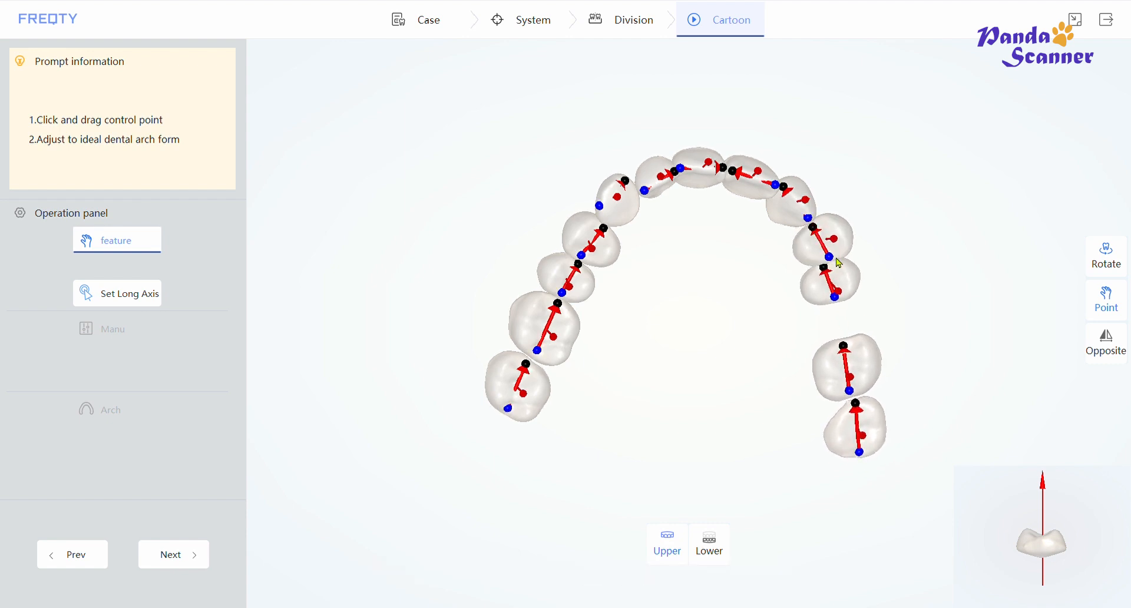
left_click_drag(823, 270, 822, 270)
left_click_drag(809, 220, 809, 215)
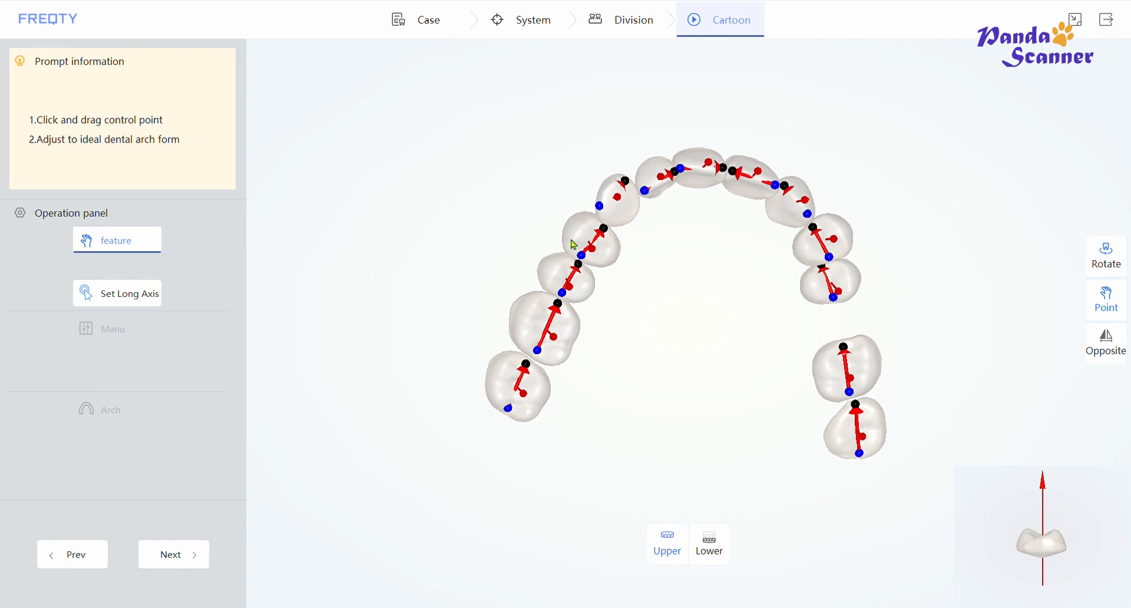
- Adjust the long axis of one selected upper tooth and save the feature changes
left_click_drag(827, 330, 626, 218)
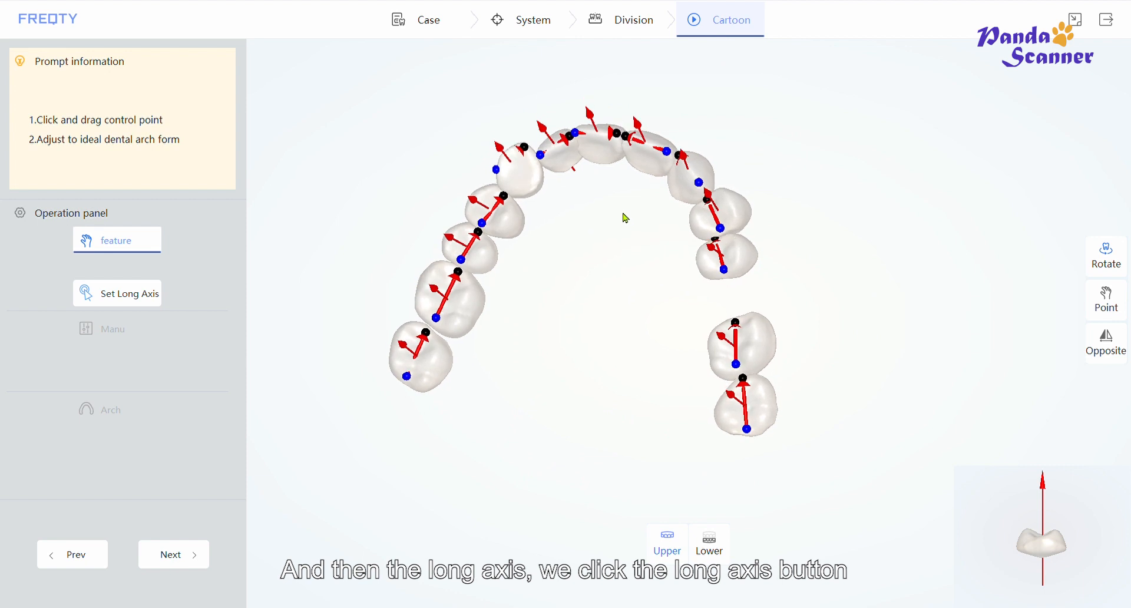
left_click(115, 302)
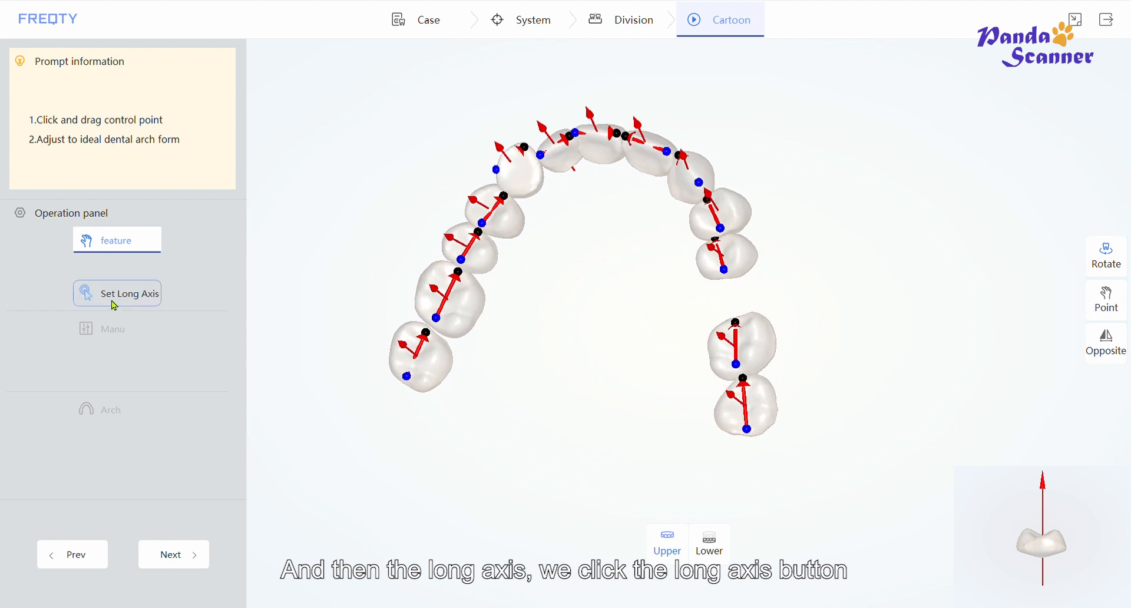
double_click(526, 186)
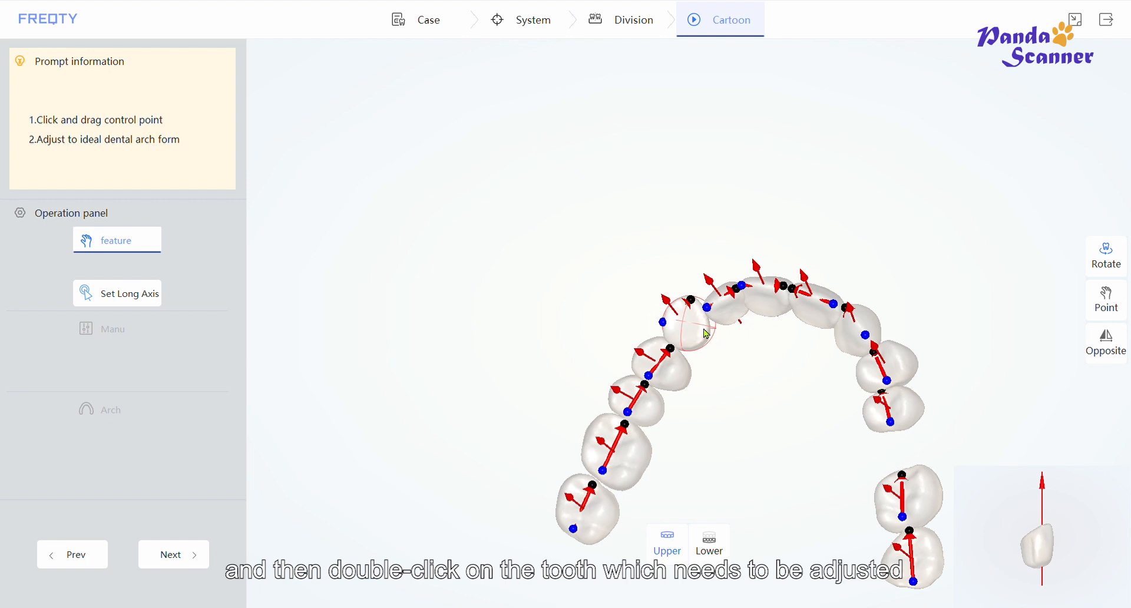
left_click_drag(705, 333, 696, 329)
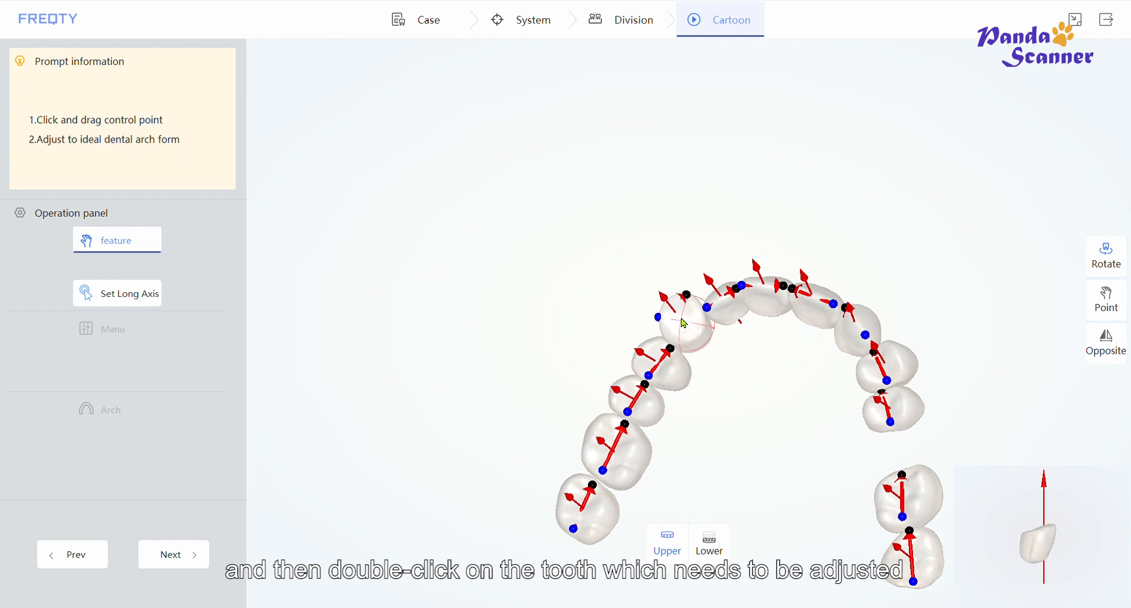
right_click_drag(681, 319, 750, 423)
right_click_drag(697, 343, 678, 248)
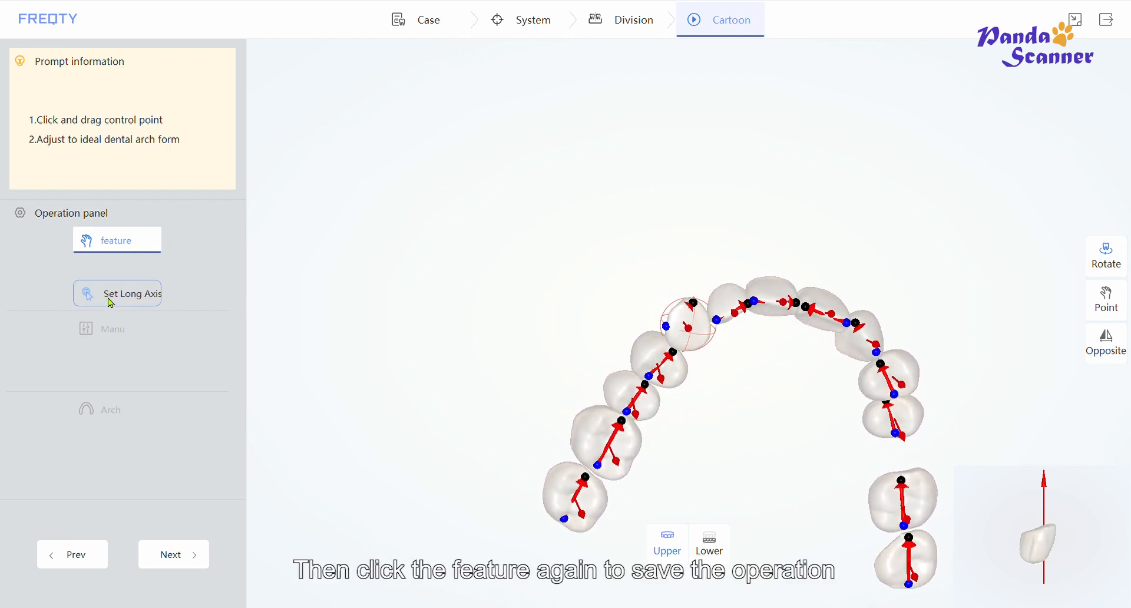
left_click(114, 247)
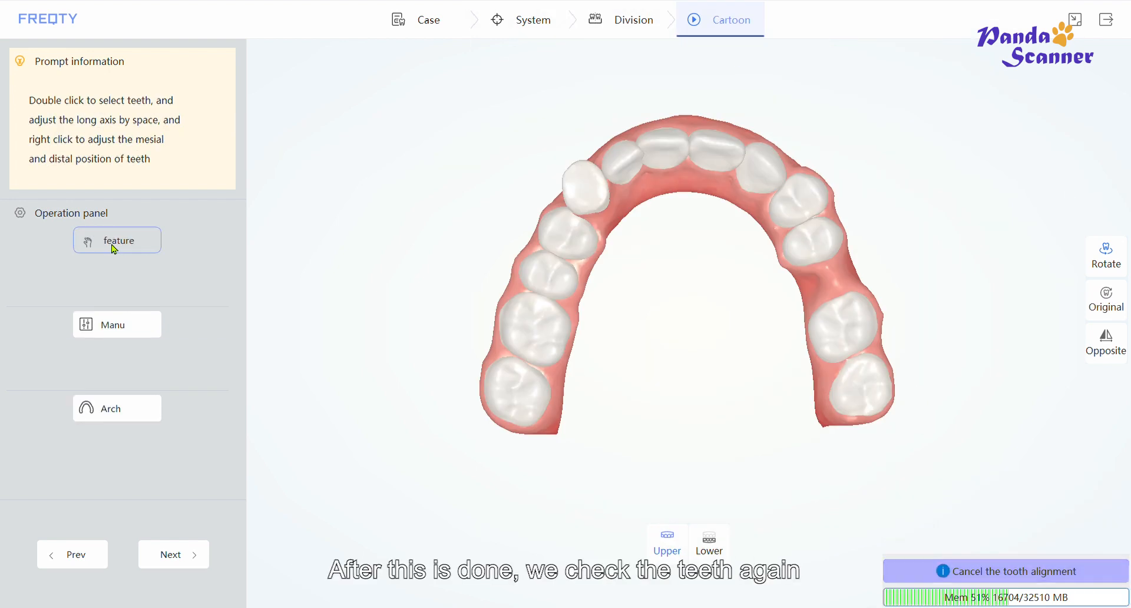
- Switch to manual adjustment, select one upper tooth in single-tooth mode and move it slightly
left_click_drag(653, 242, 661, 305)
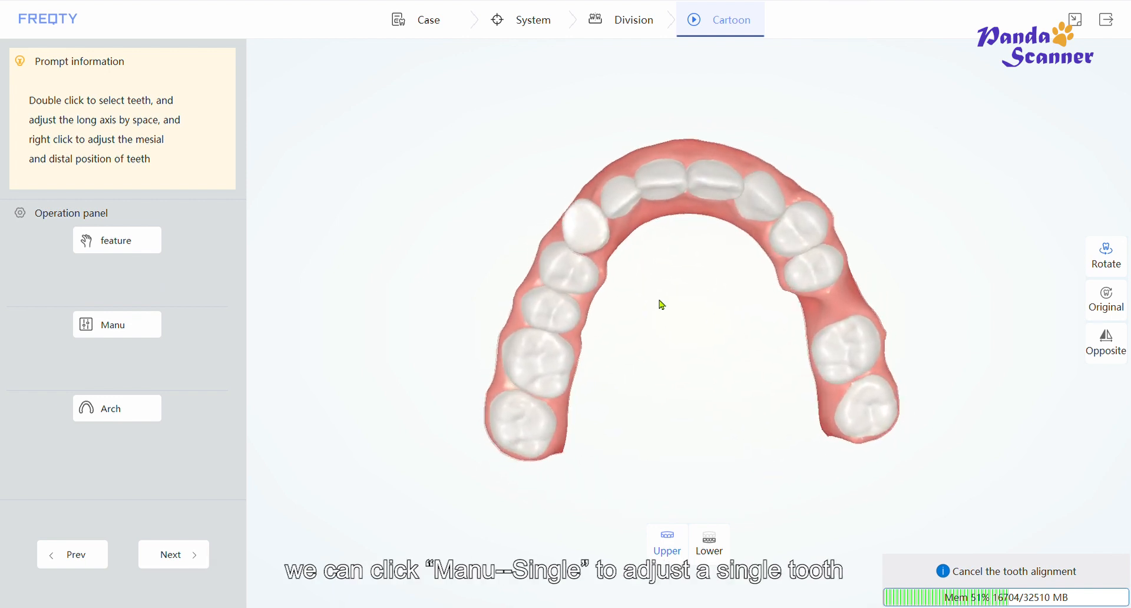
left_click(139, 333)
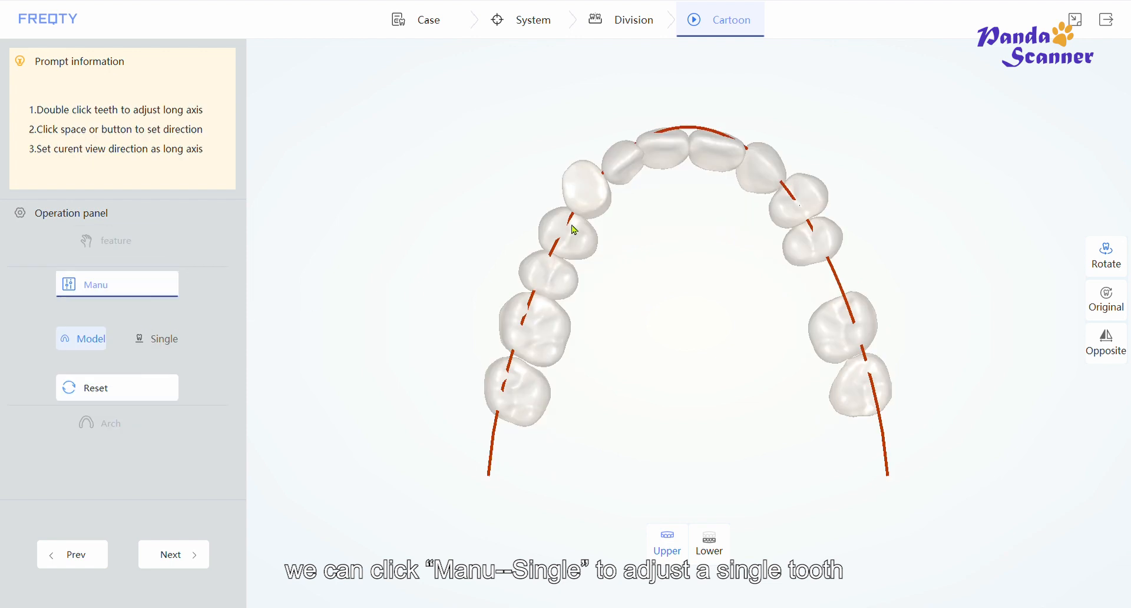
double_click(590, 196)
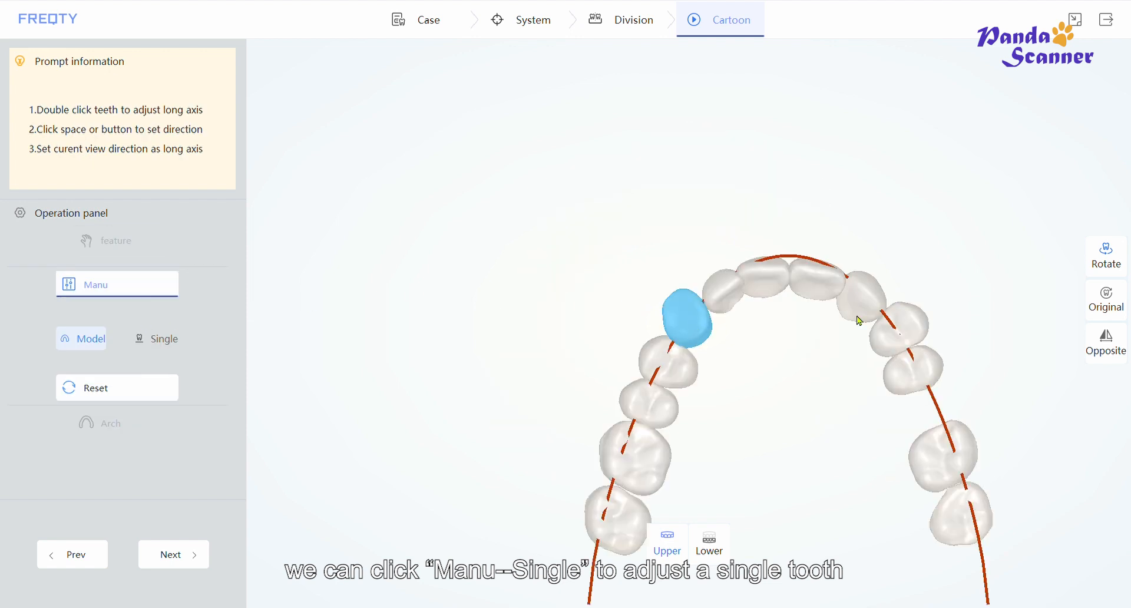
left_click(163, 342)
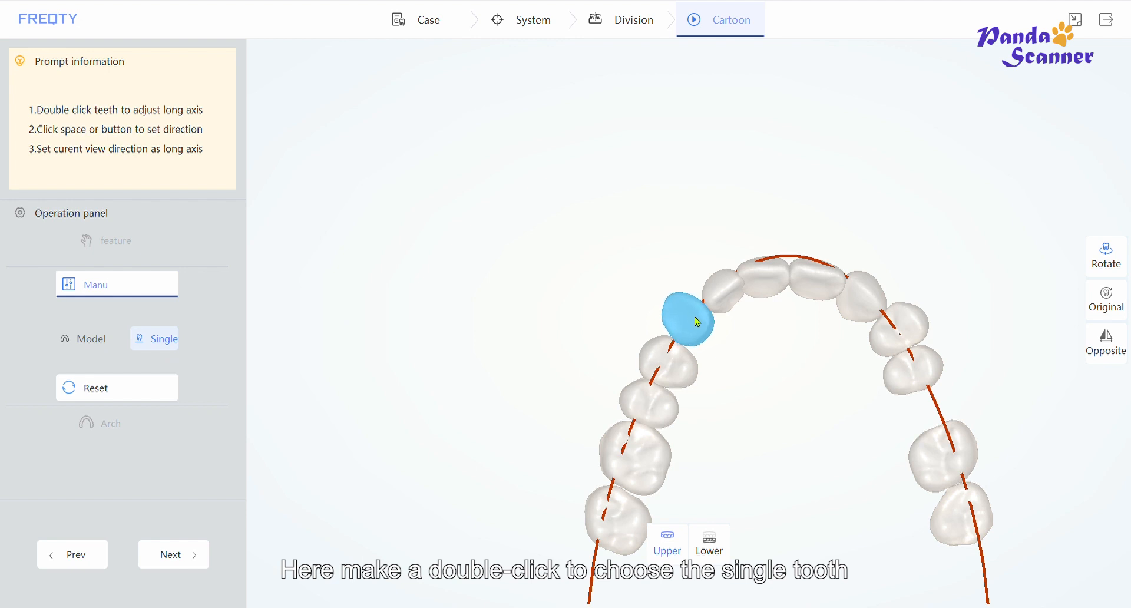
mouse_move(701, 325)
left_mouse_down()
mouse_move(705, 334)
mouse_move(689, 327)
left_mouse_up()
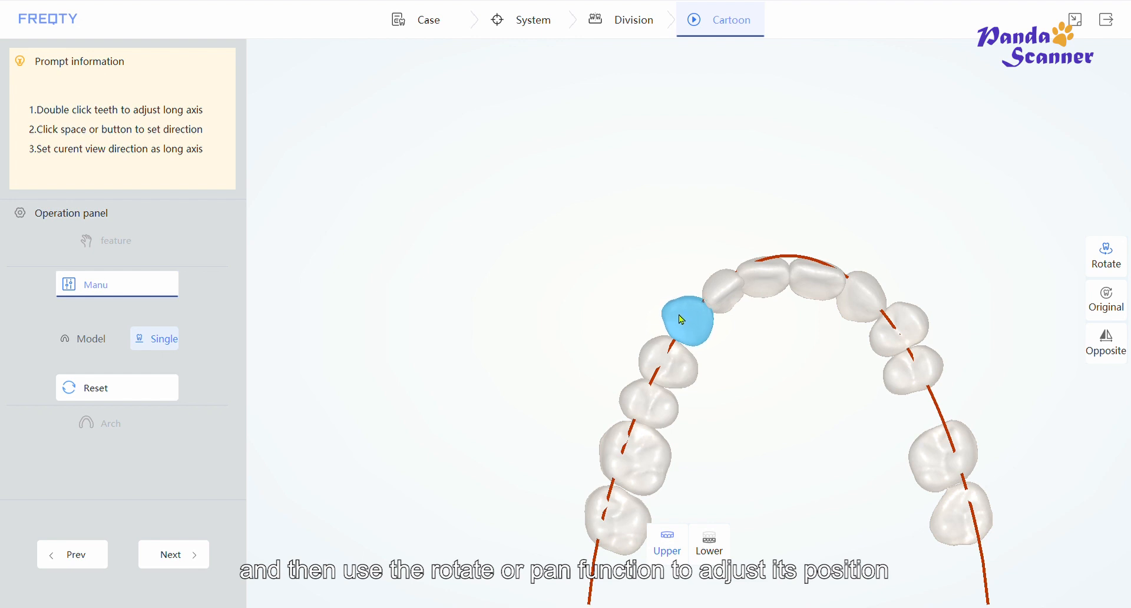
- Reorient the selected tooth's long axis repeatedly to match the current view direction
key("space")
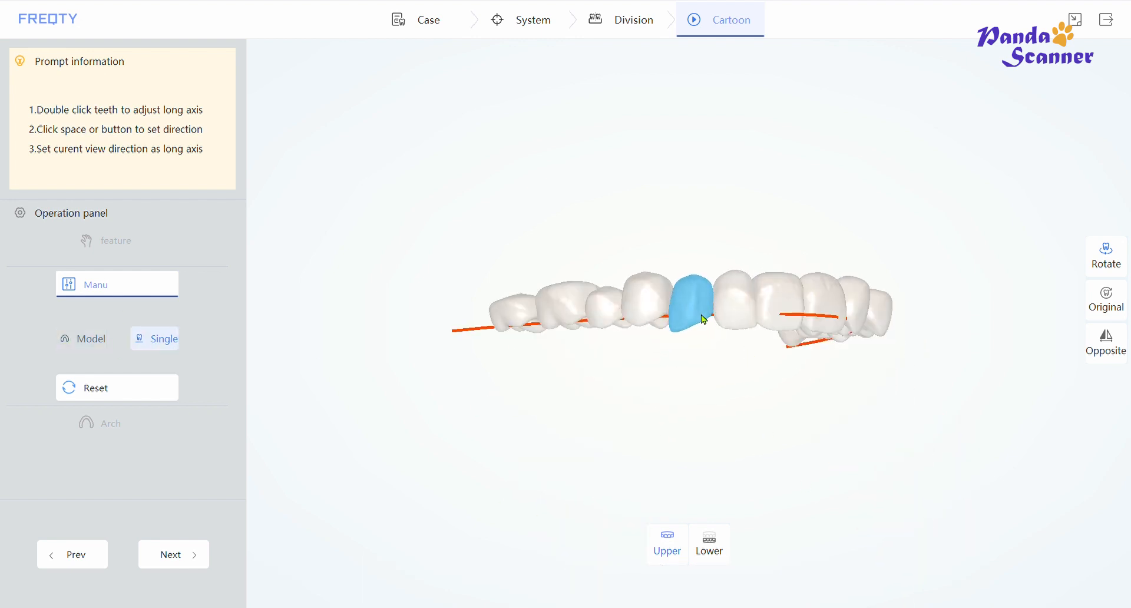
key("space")
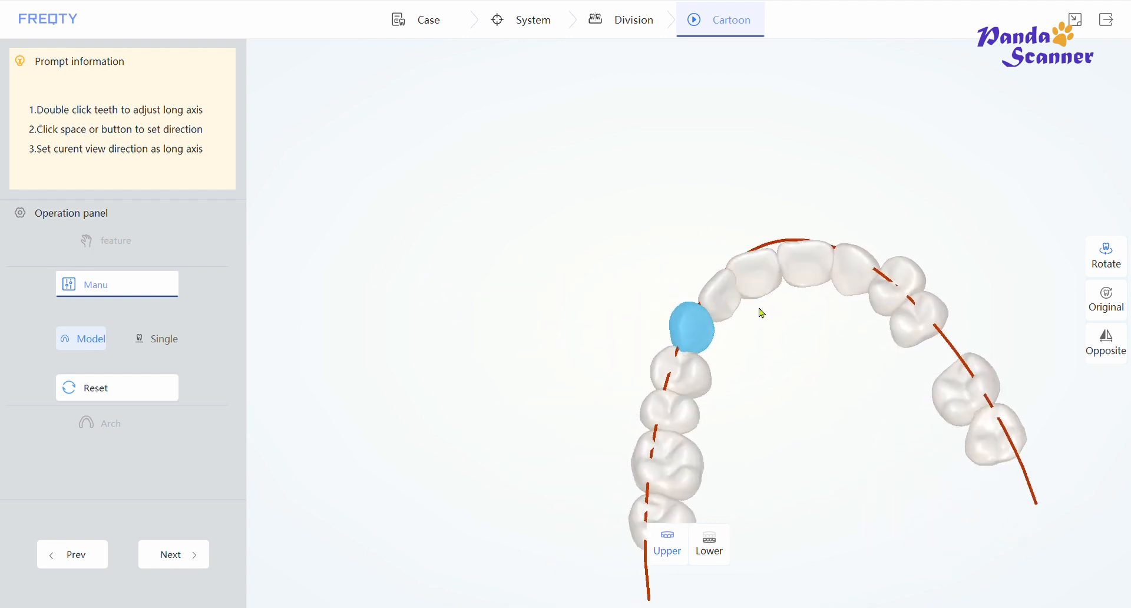
key("space")
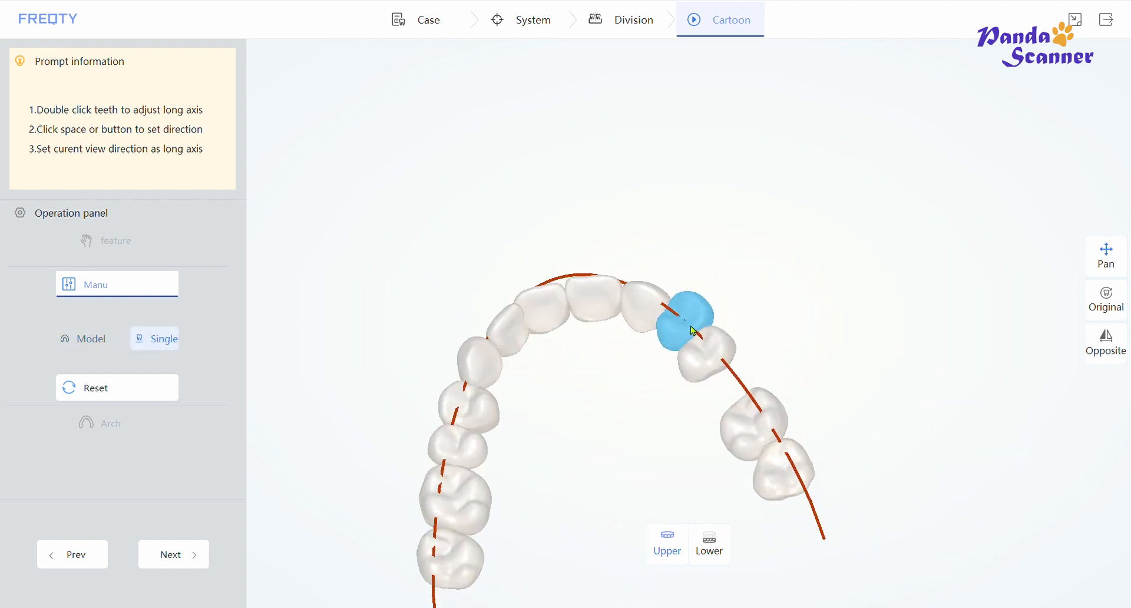
key("space")
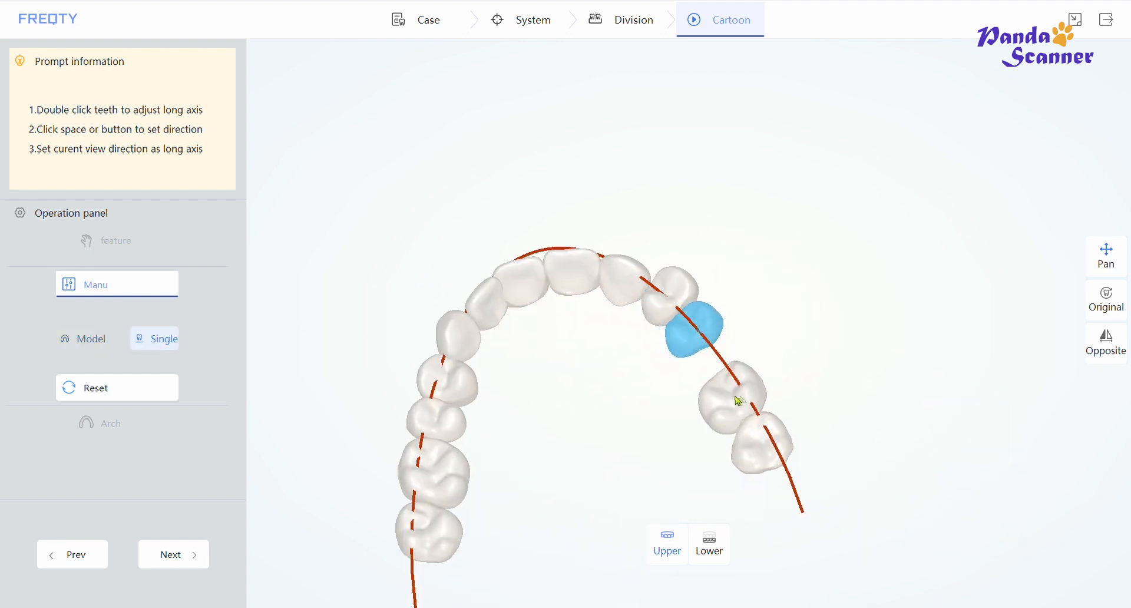
key("space")
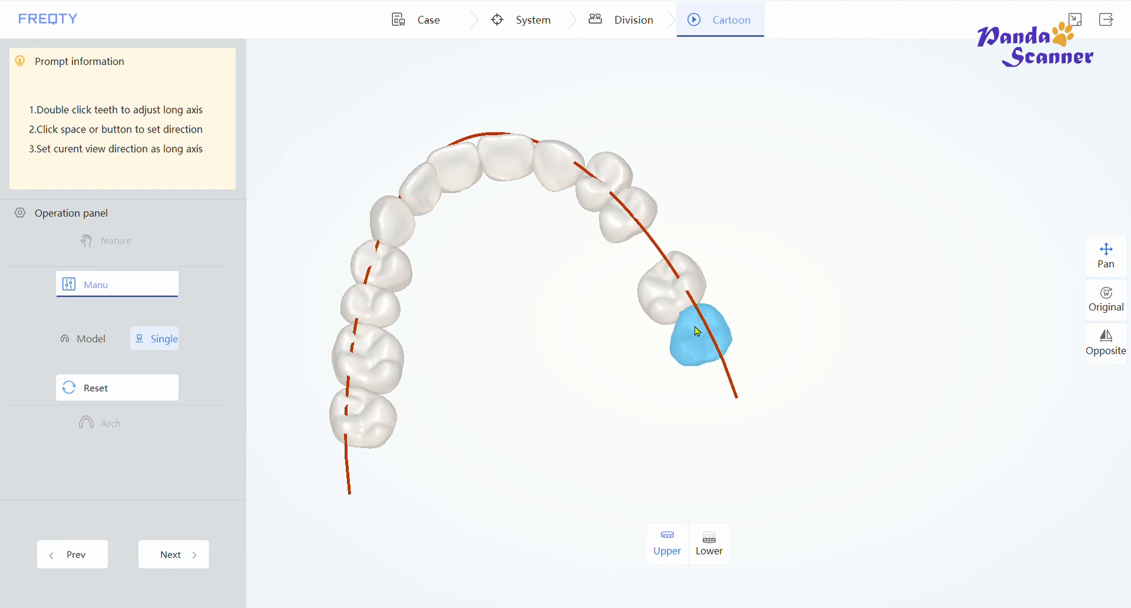
- Select and reposition several other upper teeth individually in single-tooth mode, then save the manual adjustments
left_click(83, 339)
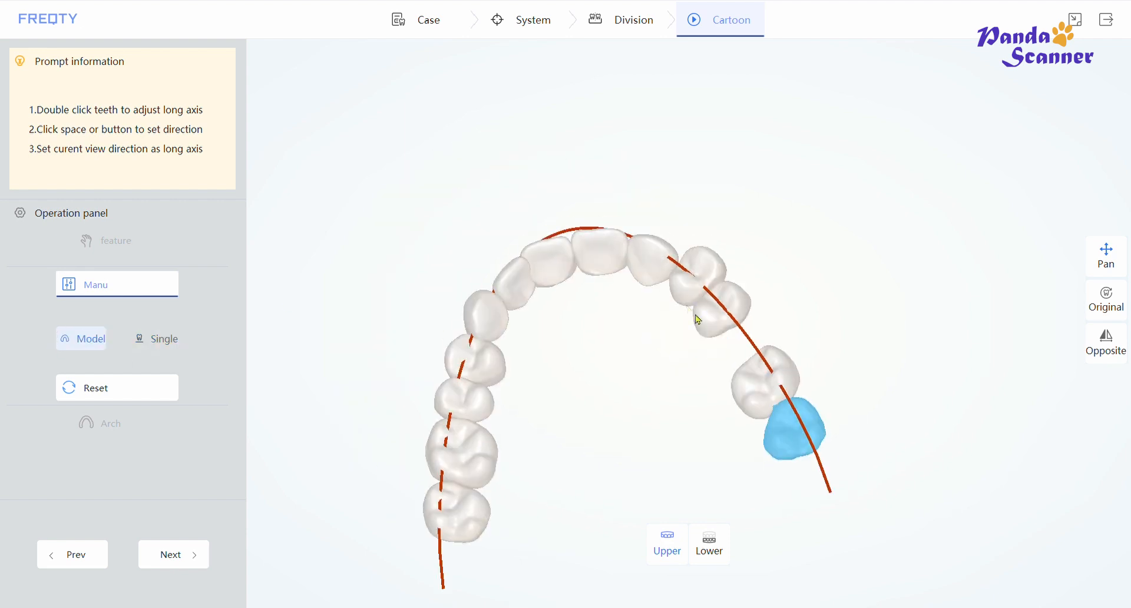
left_click(147, 338)
left_click(64, 338)
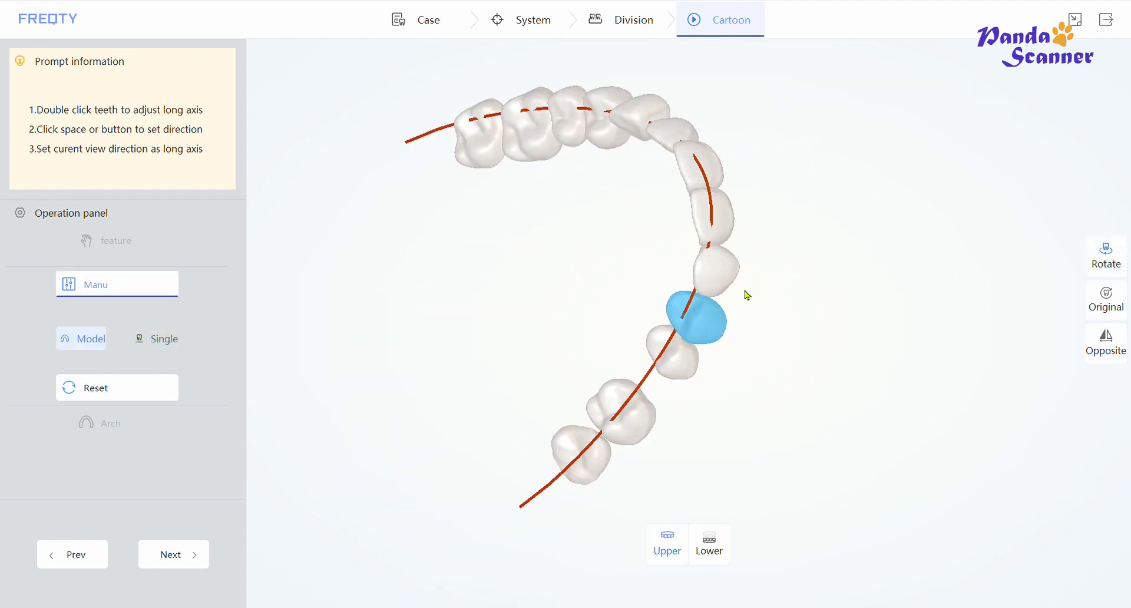
left_click_drag(747, 296, 1012, 296)
left_click(154, 338)
double_click(676, 375)
left_click_drag(683, 332, 687, 324)
double_click(625, 391)
double_click(652, 371)
left_click_drag(627, 194, 629, 225)
left_click(1106, 257)
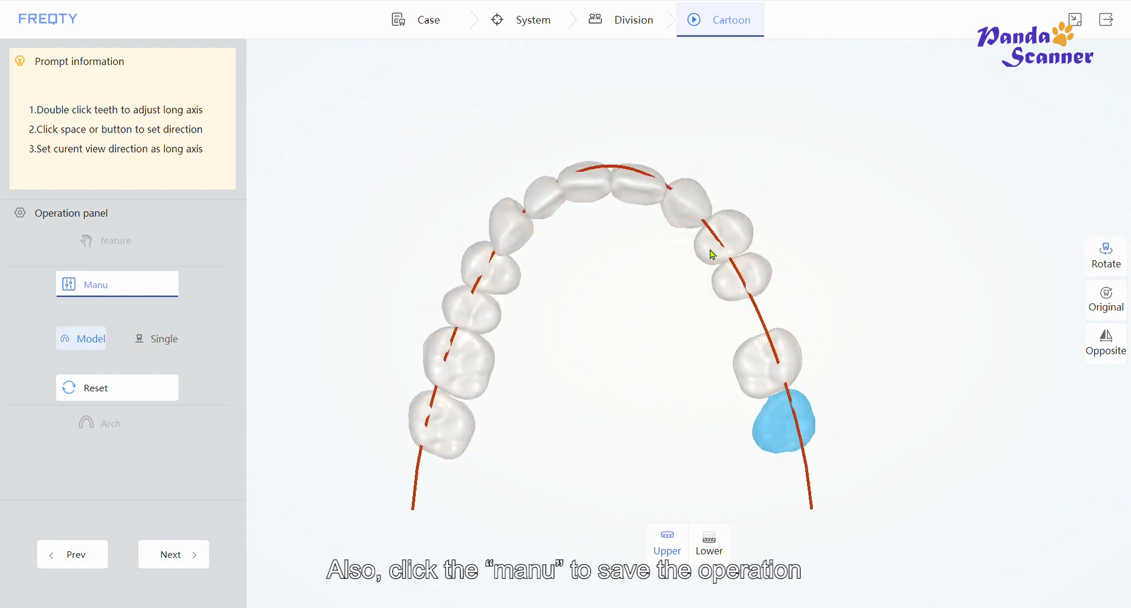
left_click_drag(713, 255, 688, 183)
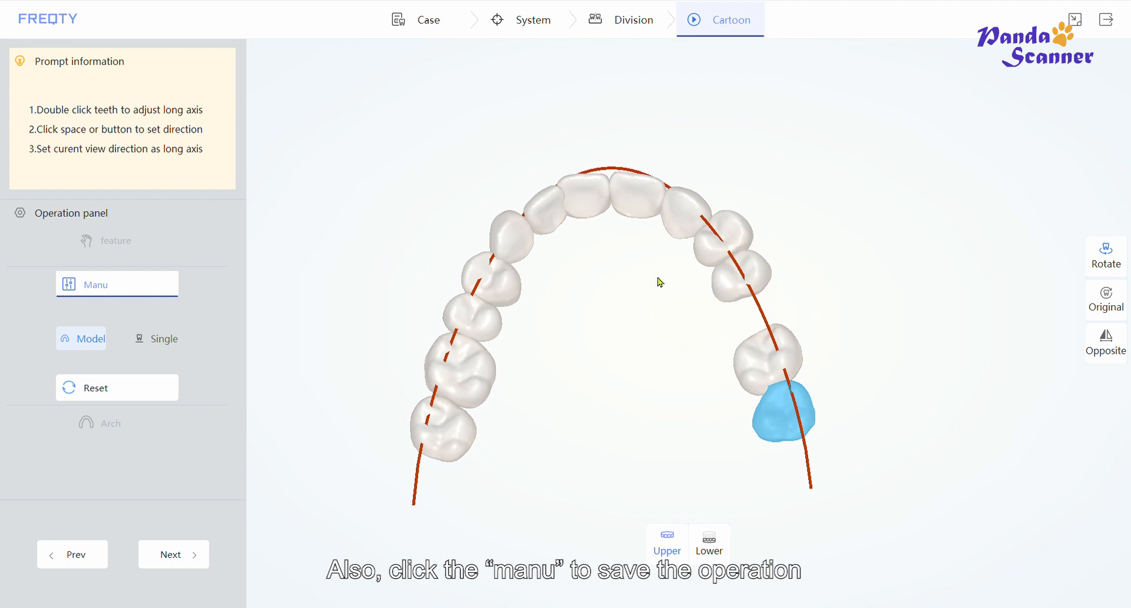
left_click(101, 290)
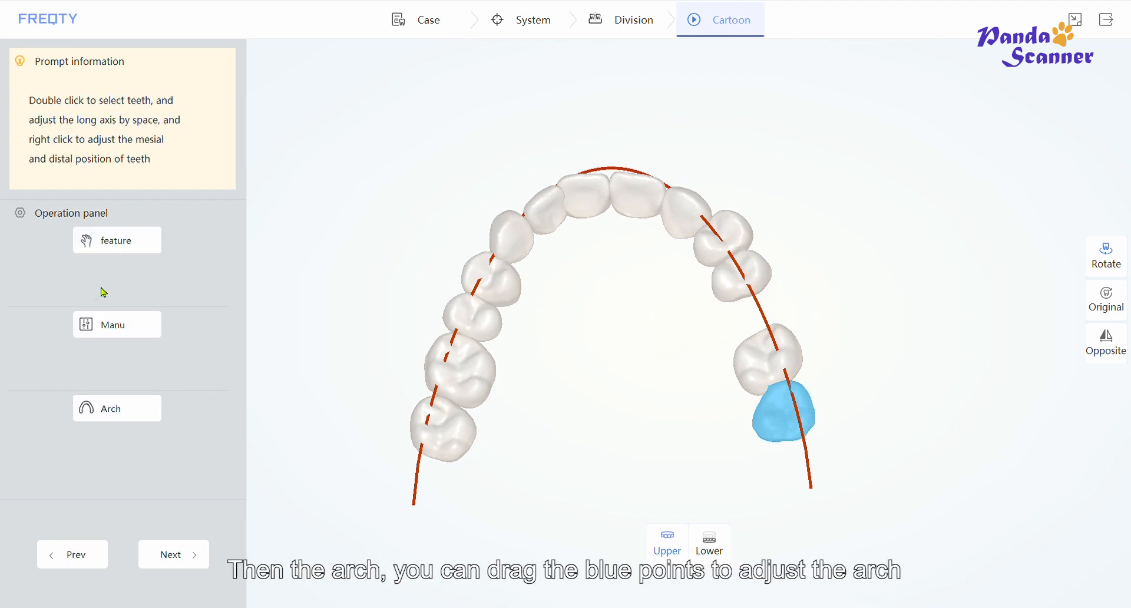
- Open the symmetric upper arch-form editor, pick the midline control point, and save the arch
left_click(109, 409)
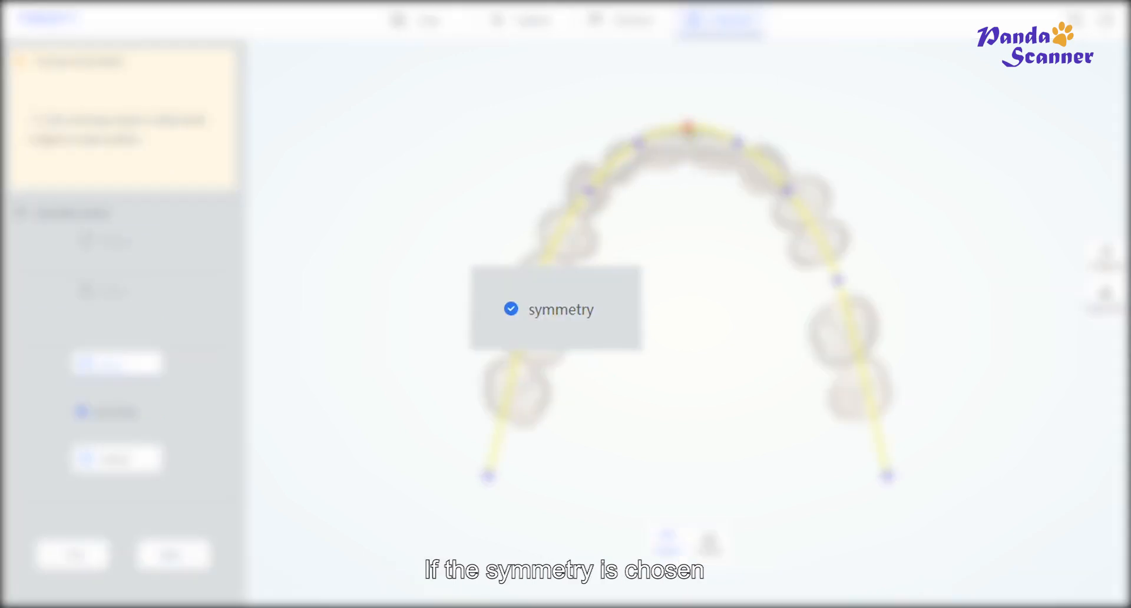
left_click(688, 131)
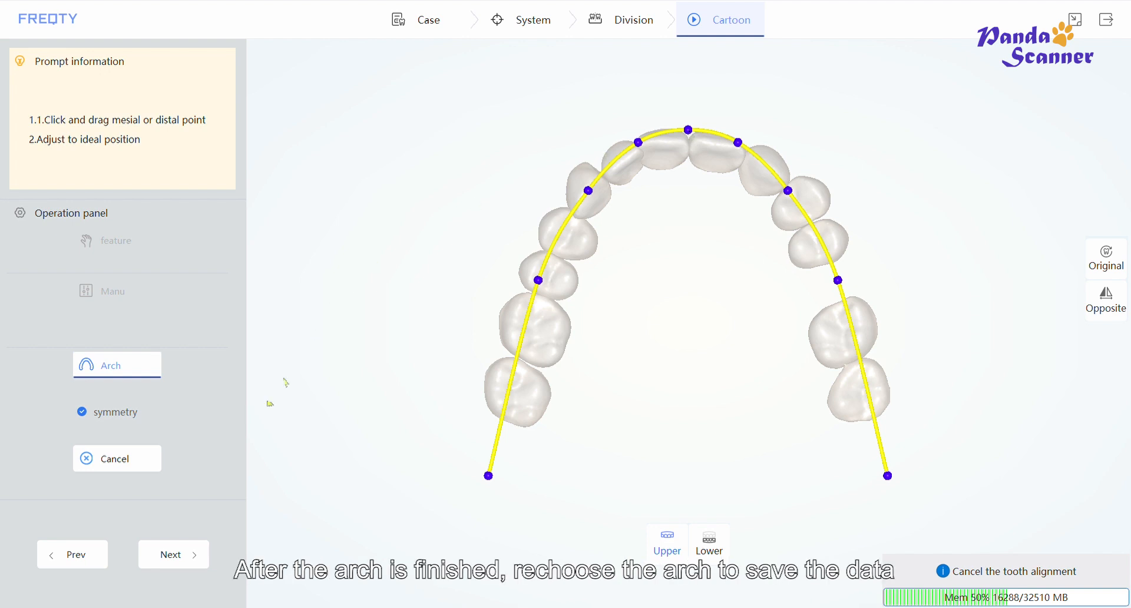
left_click(108, 371)
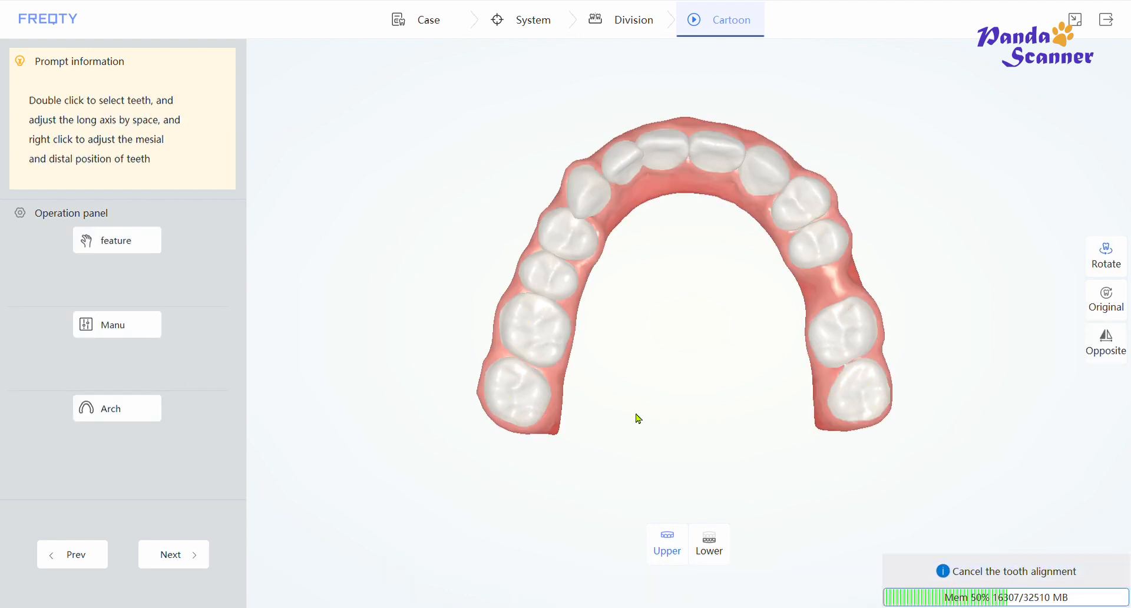
- Switch to the lower jaw, open feature adjustment with point dragging, and fine-tune a lower tooth's control point
left_click(709, 538)
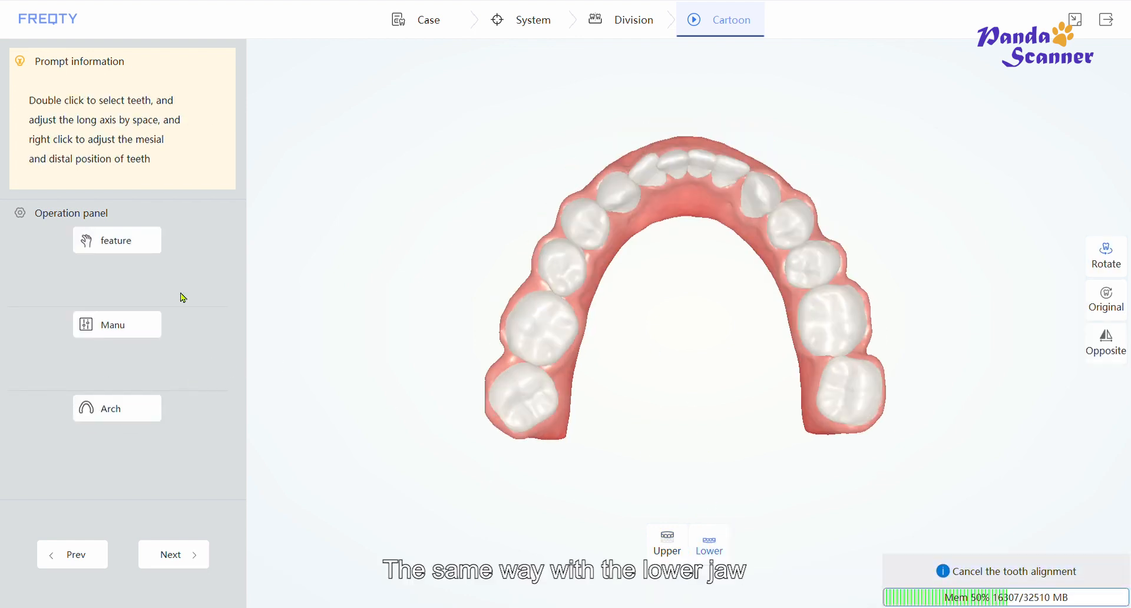
left_click(127, 242)
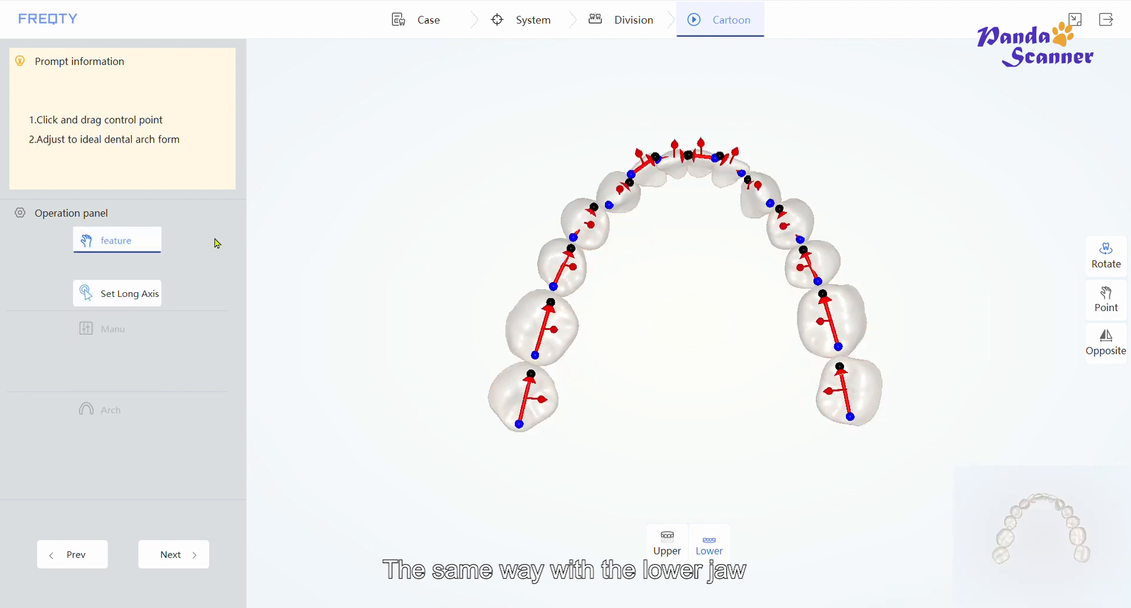
left_click_drag(670, 151, 700, 257)
left_click(1106, 300)
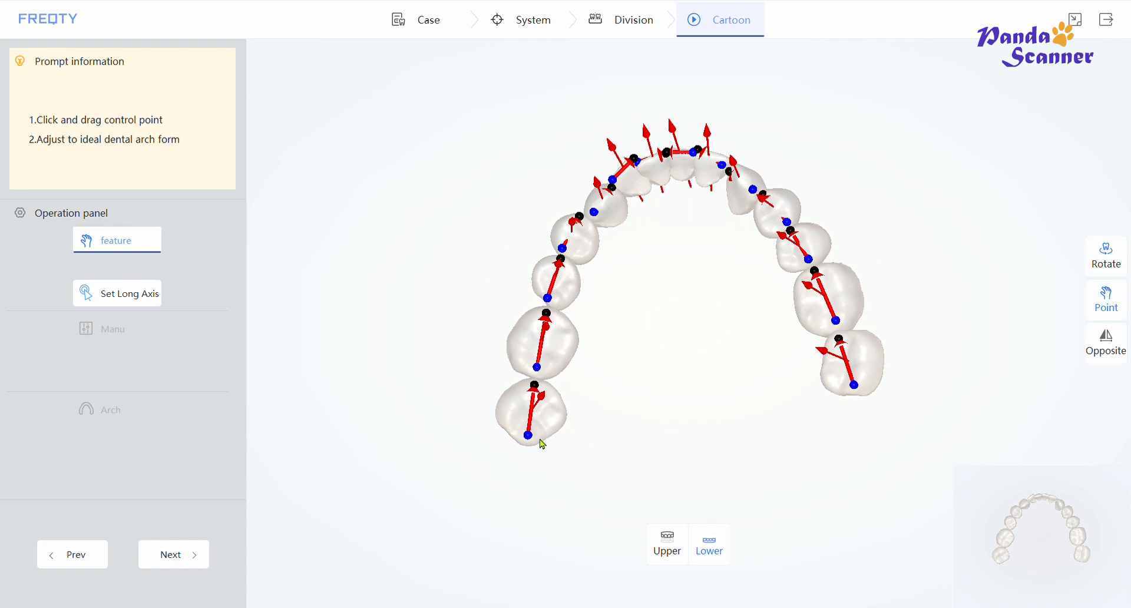
left_click_drag(529, 436, 522, 437)
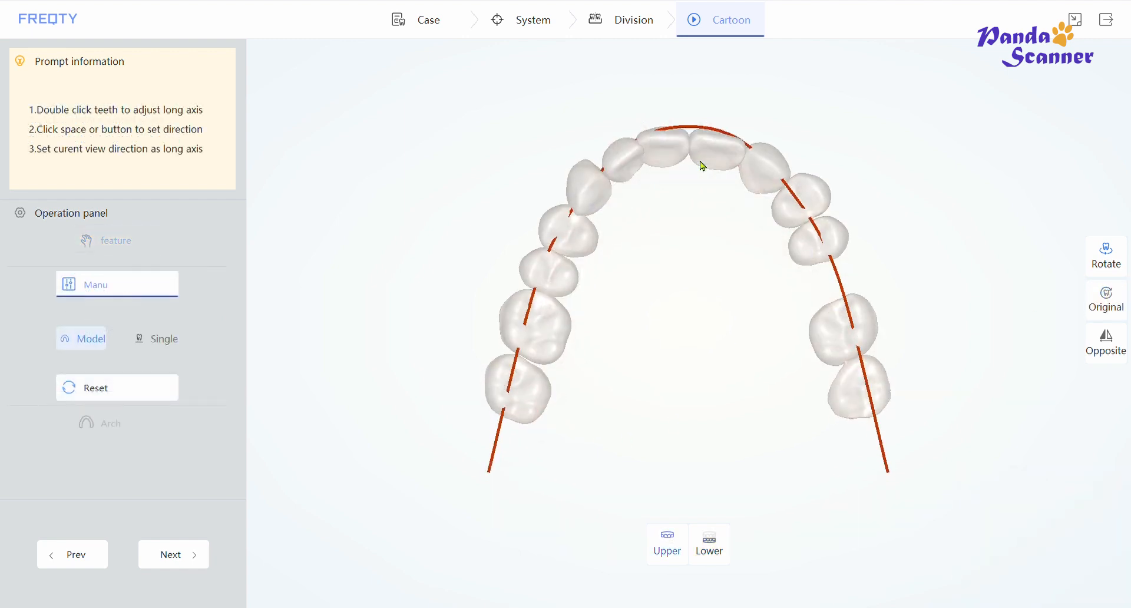
left_click_drag(700, 163, 694, 172)
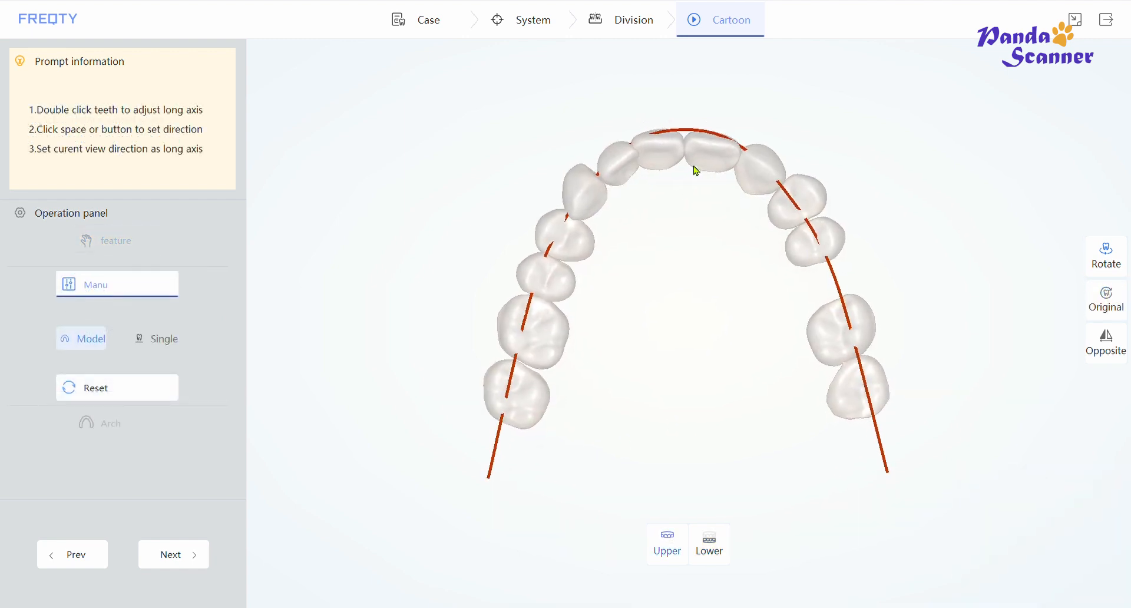
- Open the symmetric lower arch-form editor, toggle the opposite jaw display, and save the arch
left_click(711, 547)
left_click(117, 408)
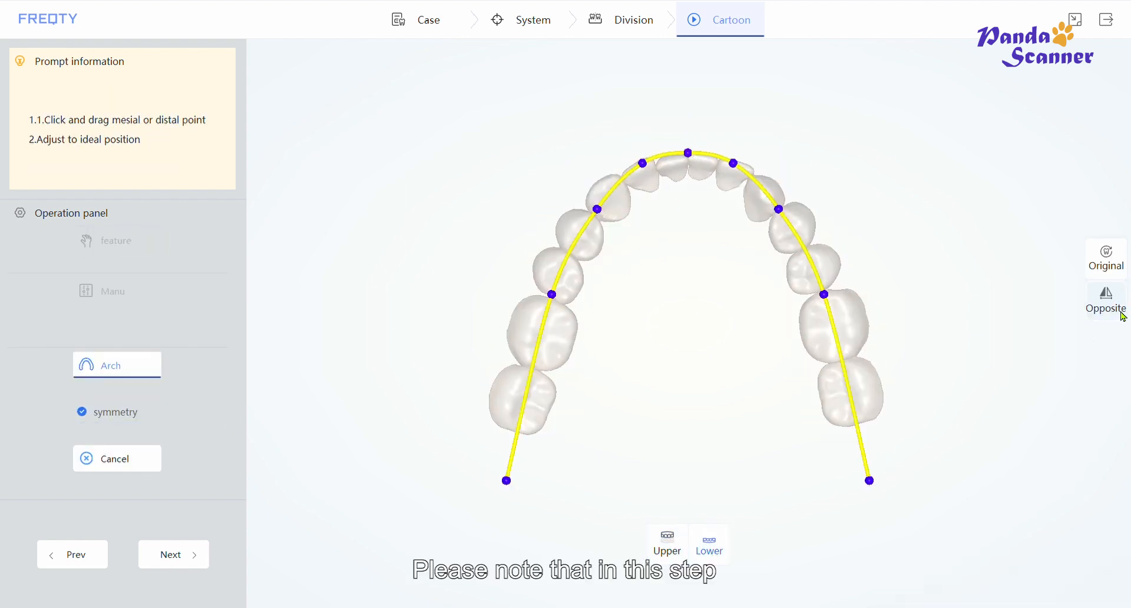
left_click(1107, 298)
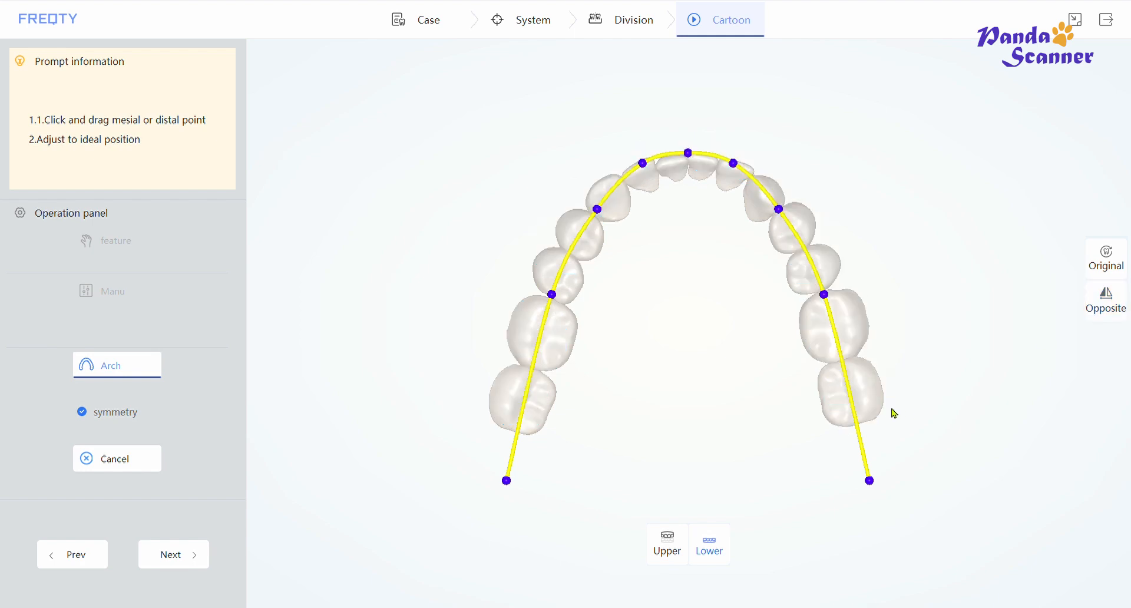
left_click(118, 368)
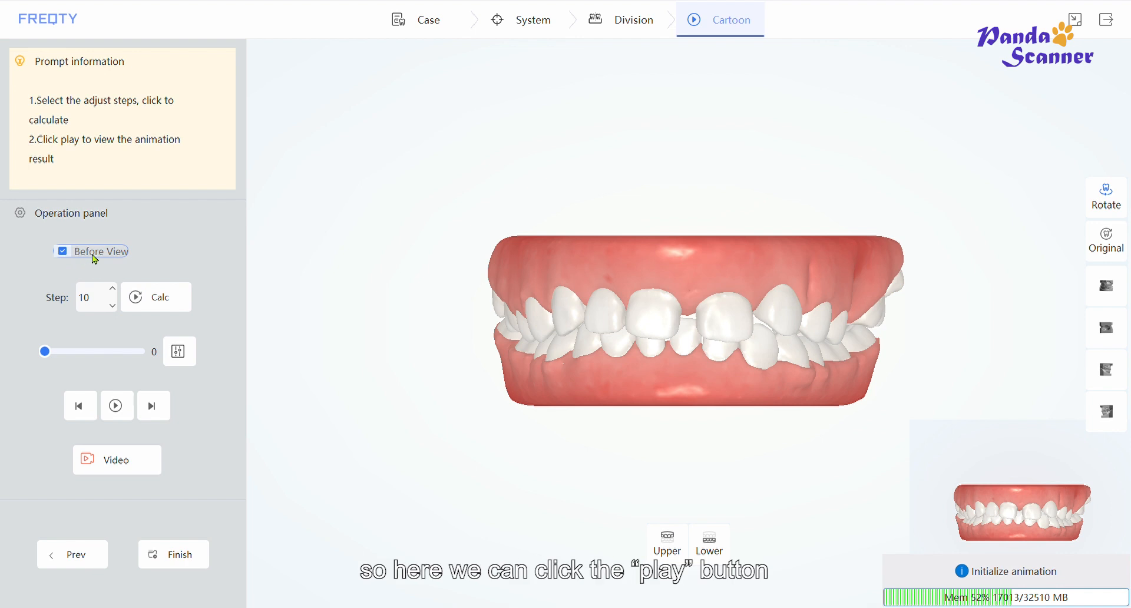
- Play the 10-step treatment animation and orbit the result
left_click(116, 406)
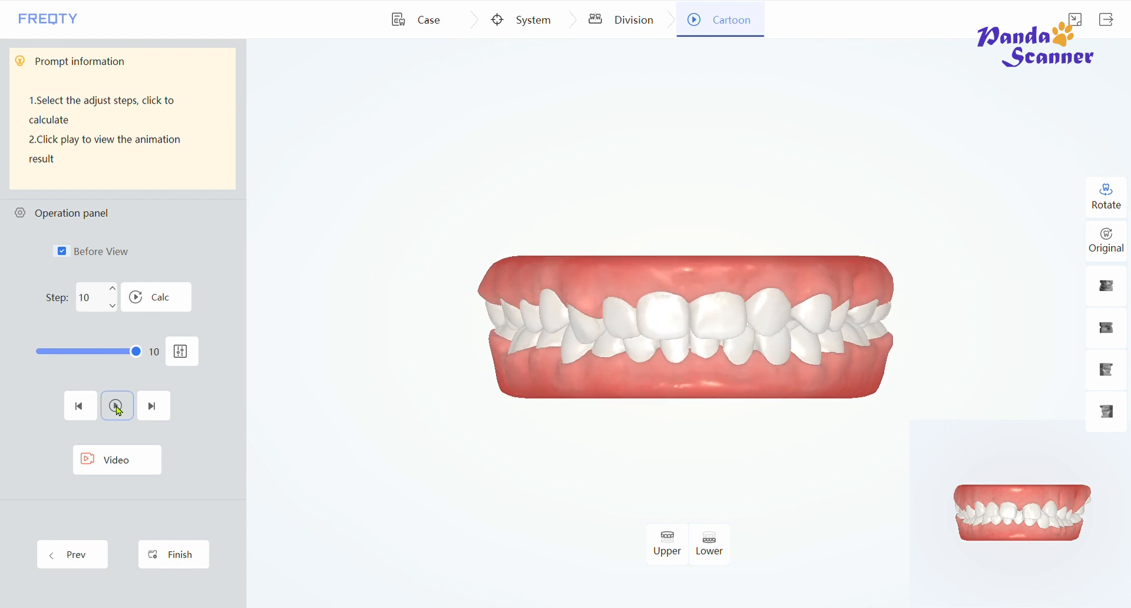
left_click_drag(437, 389, 476, 323)
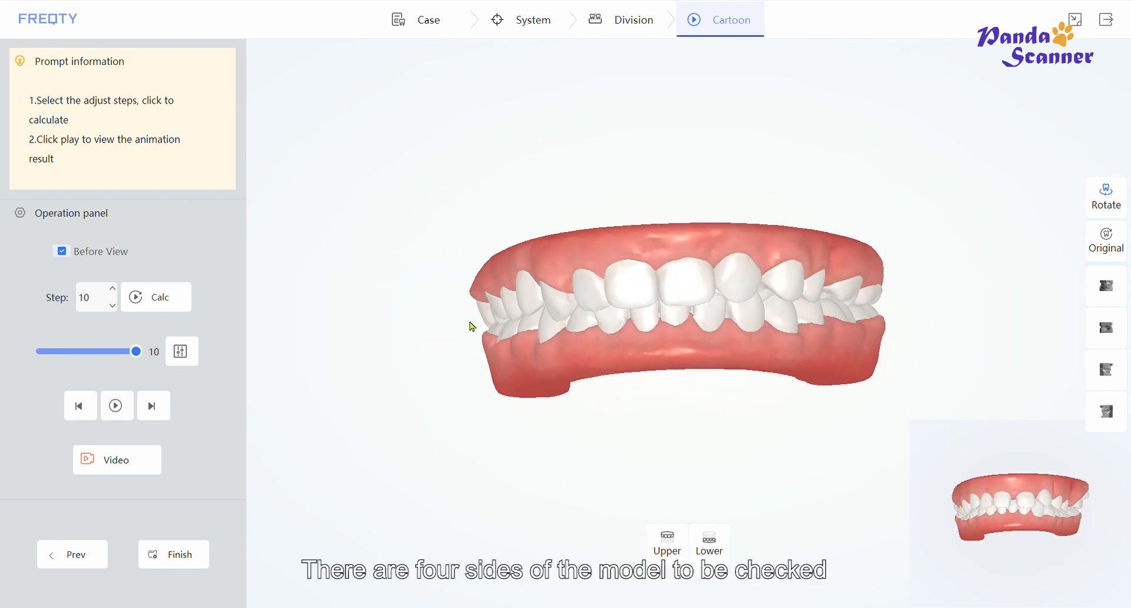
- Check the model from each of the four side views and toggle the original-data overlay for comparison
left_click(1101, 300)
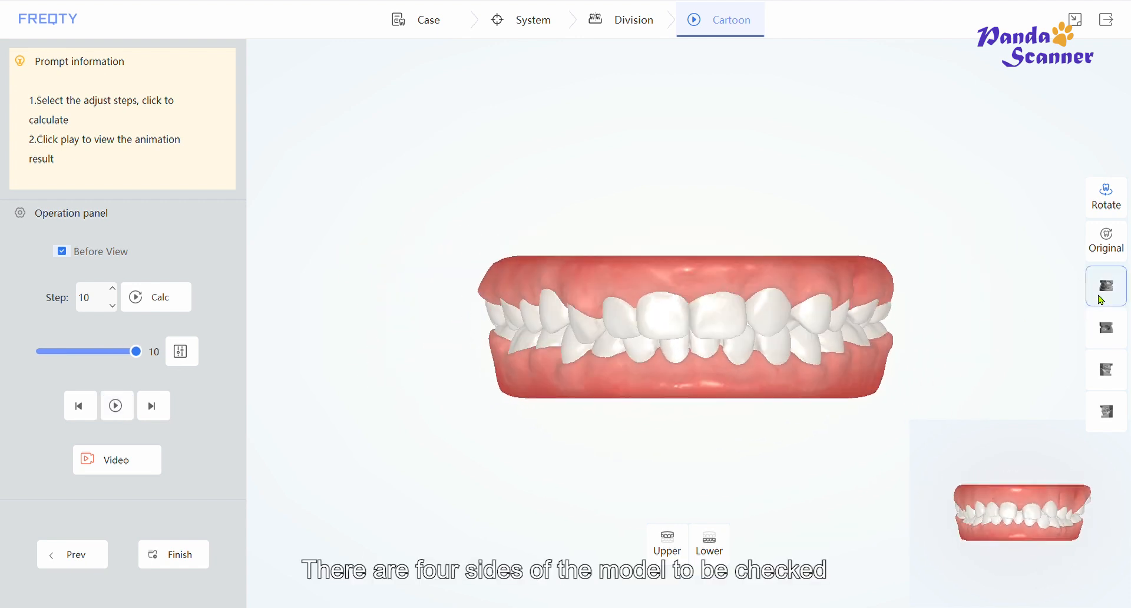
left_click(1108, 329)
left_click(1108, 370)
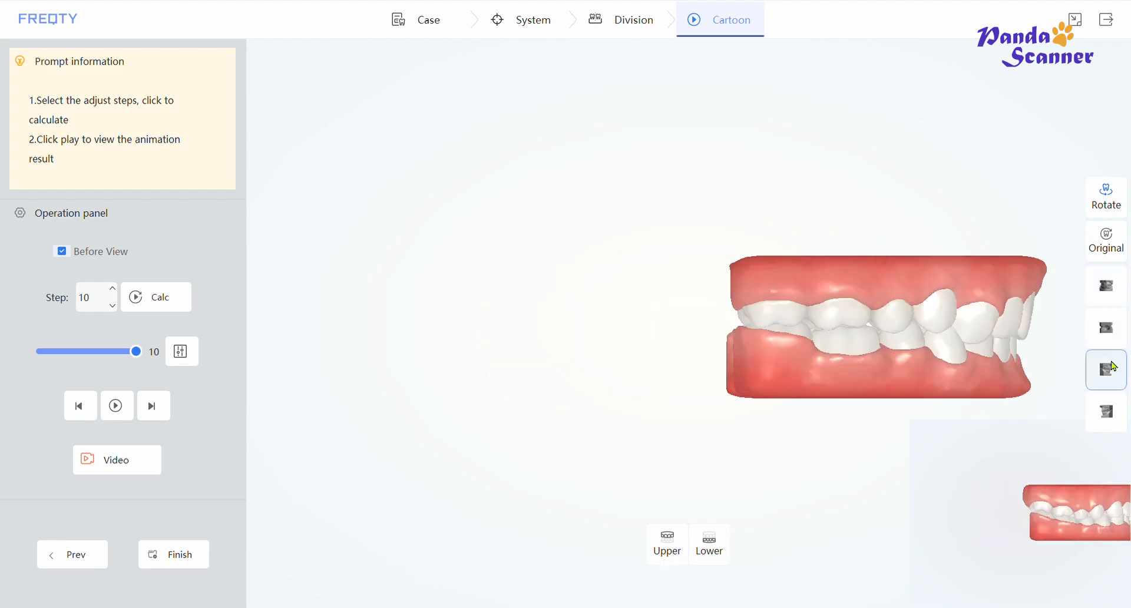
left_click(1112, 412)
left_click(1109, 287)
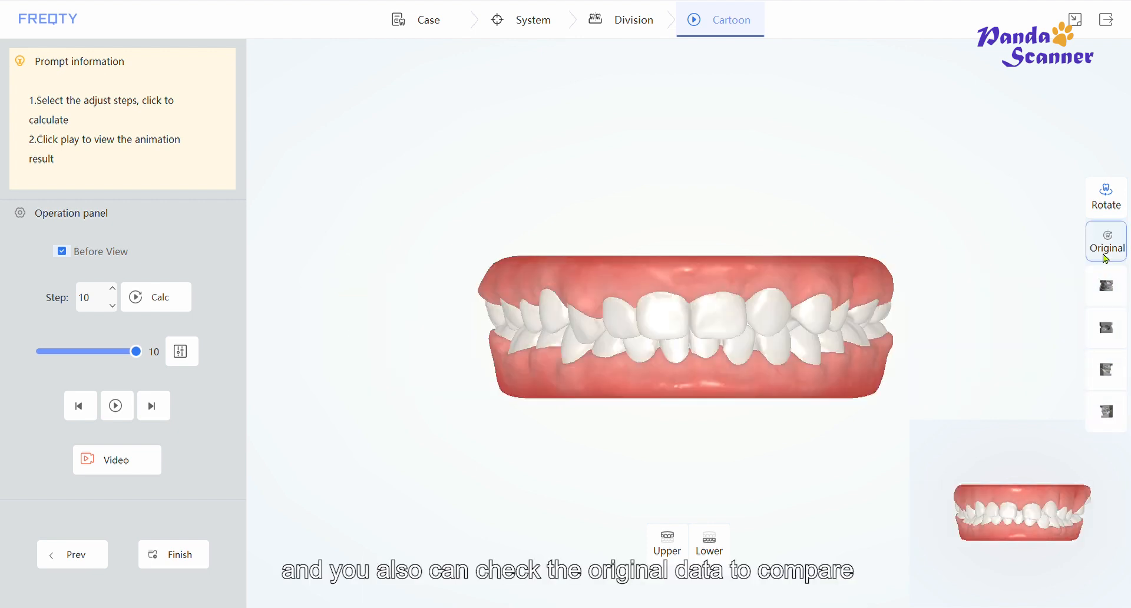
left_click(1105, 248)
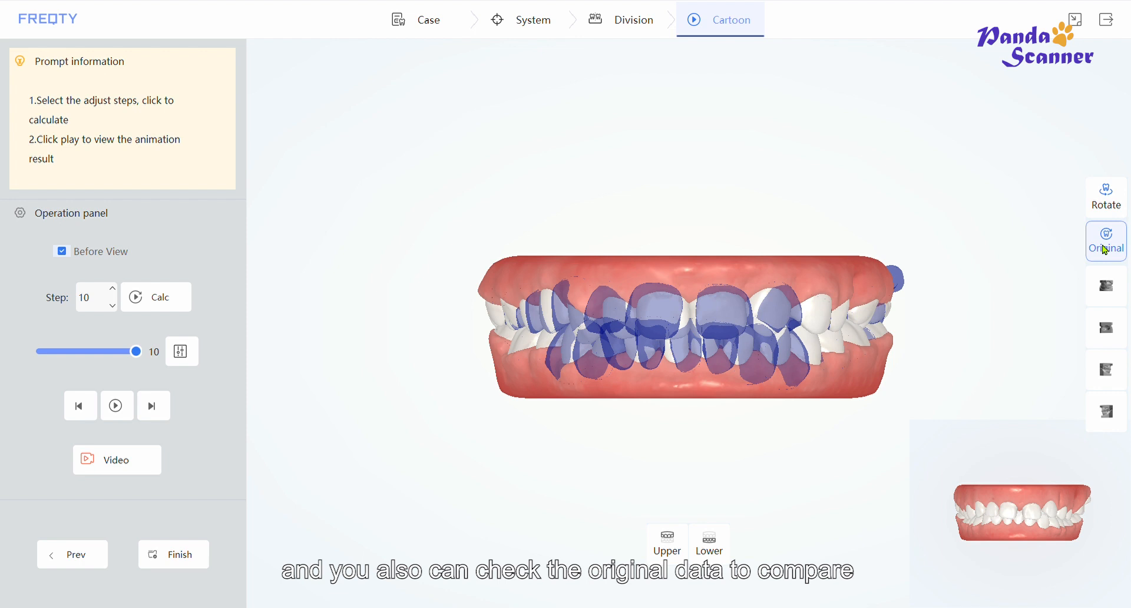
left_click(1105, 248)
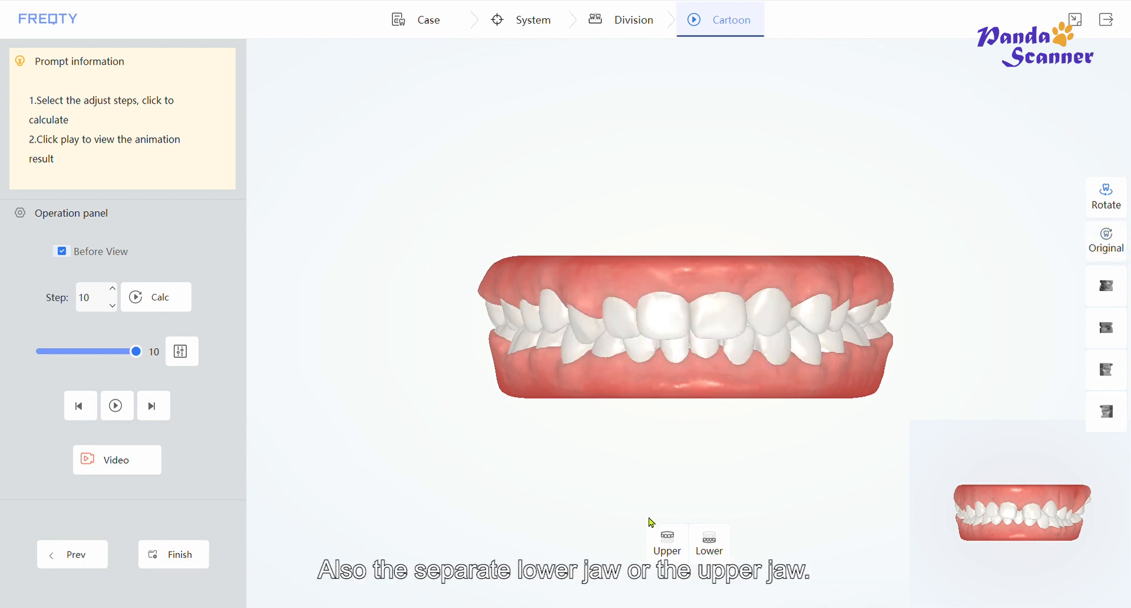
- View the upper jaw alone and then the lower jaw alone
left_click(684, 550)
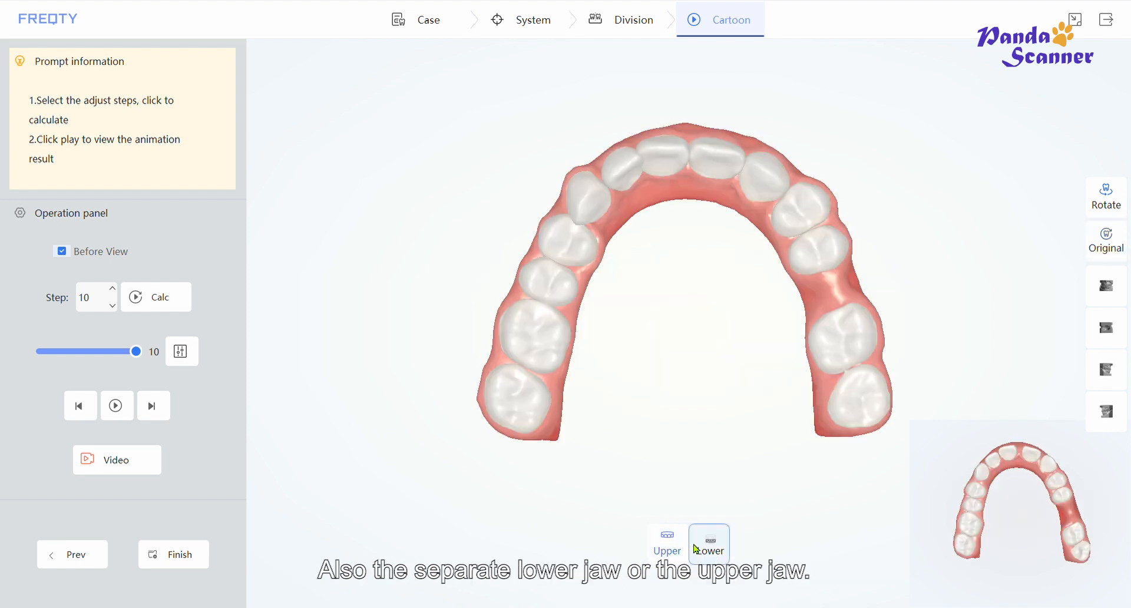
left_click(698, 549)
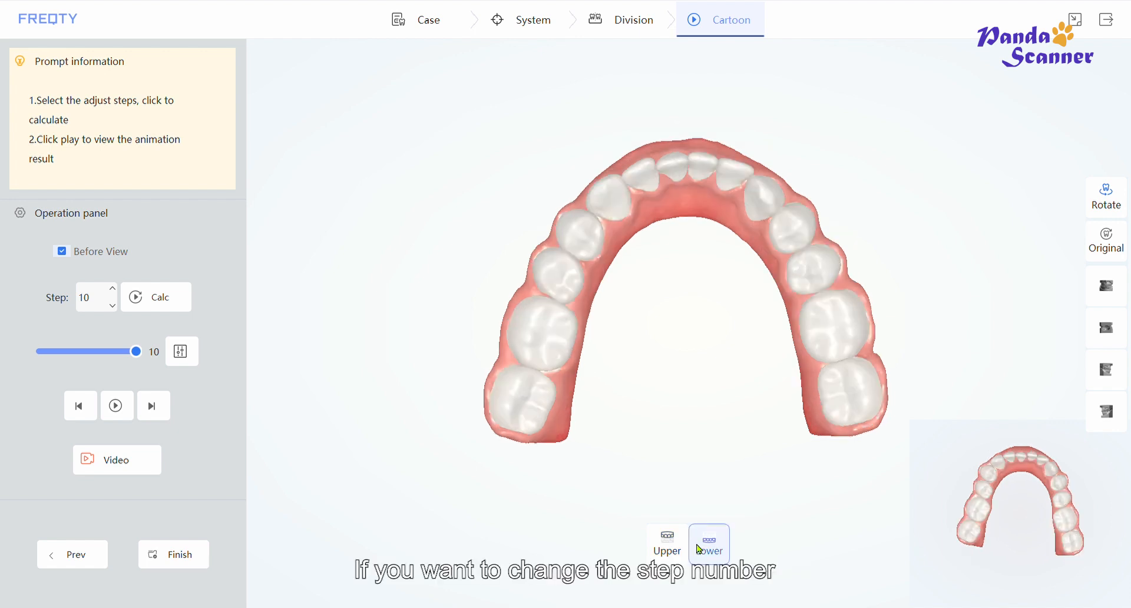
- Show the upper jaw and recalculate the treatment animation with 20 steps
left_click(680, 551)
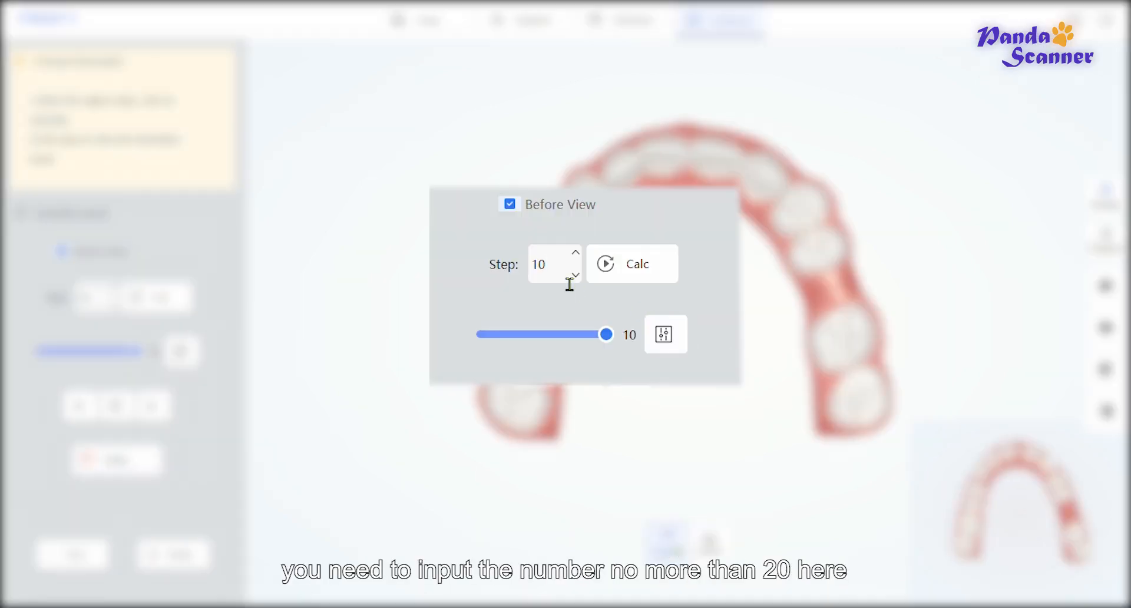
key("BackSpace")
key("BackSpace")
type("20")
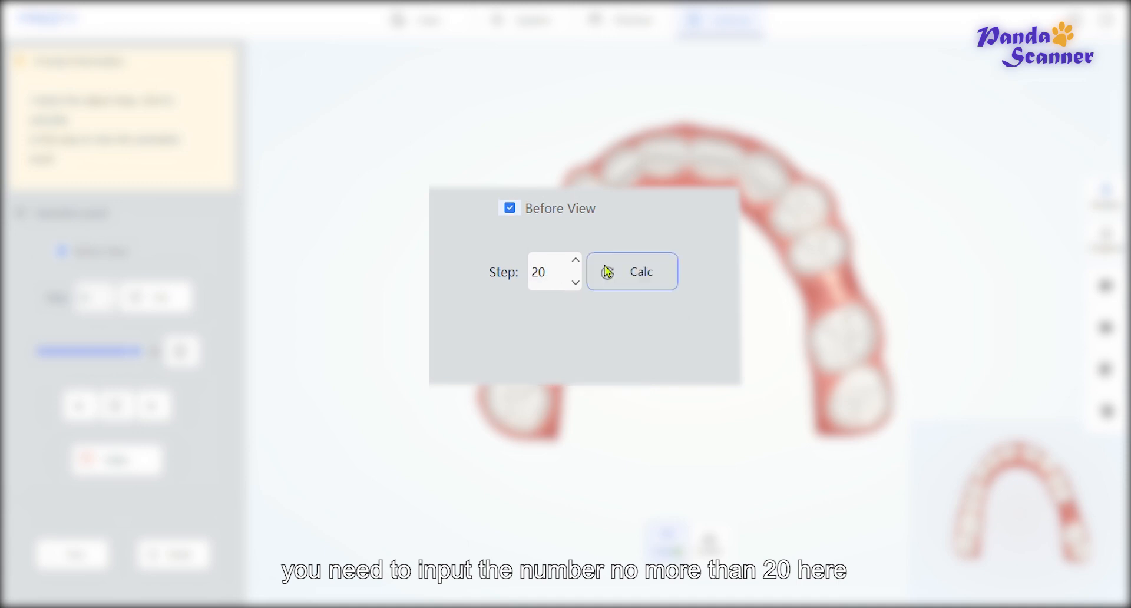
left_click(654, 272)
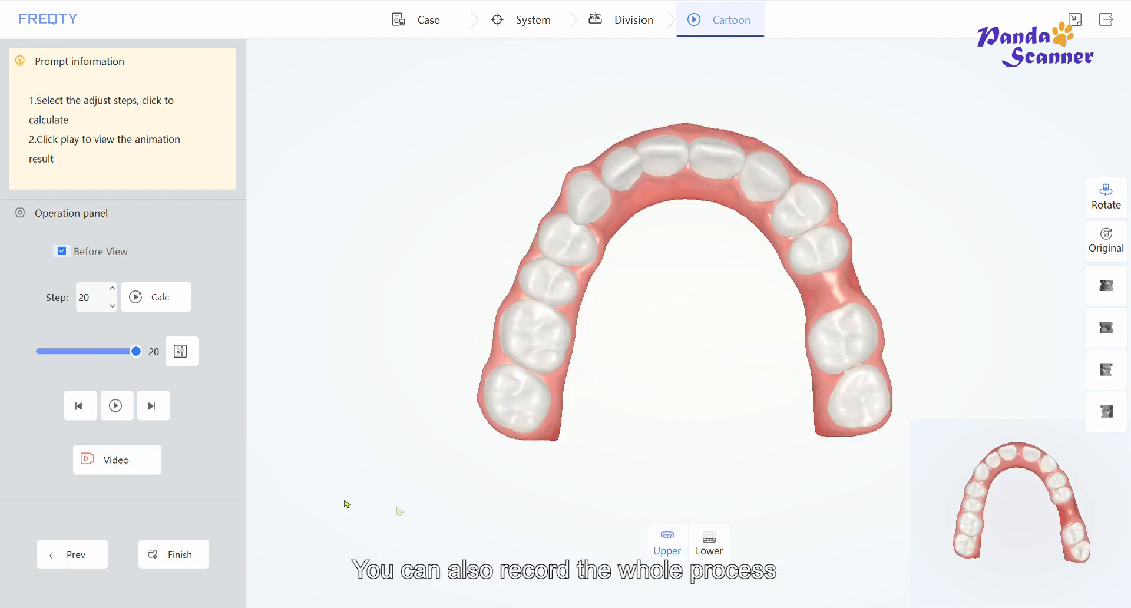
- Record a video of the animation playback, stop the recording, and finish the simulation
left_click(136, 472)
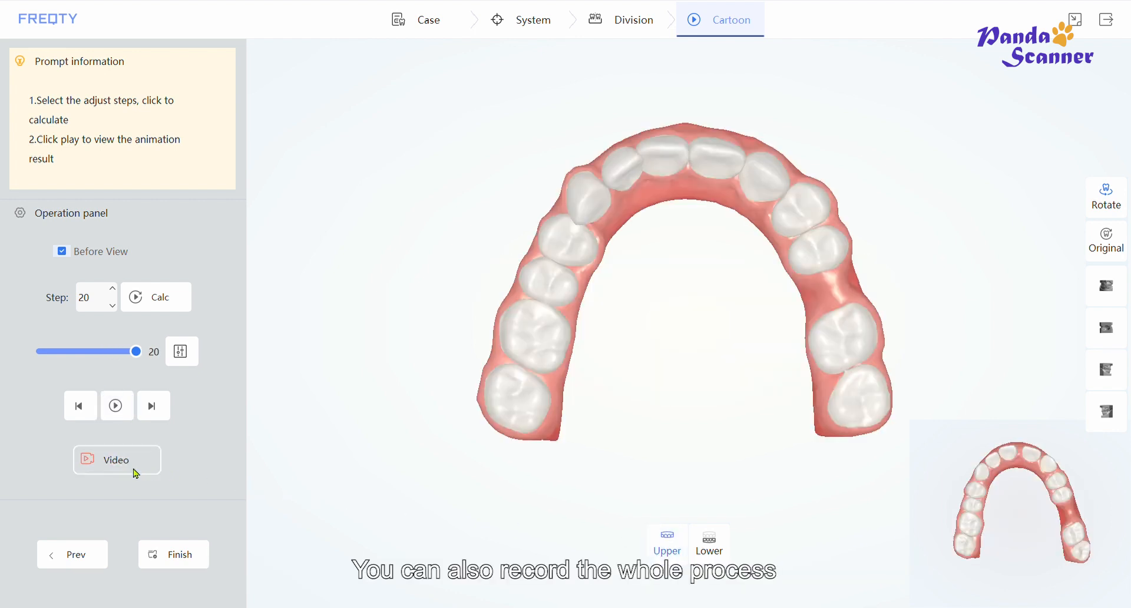
left_click(117, 407)
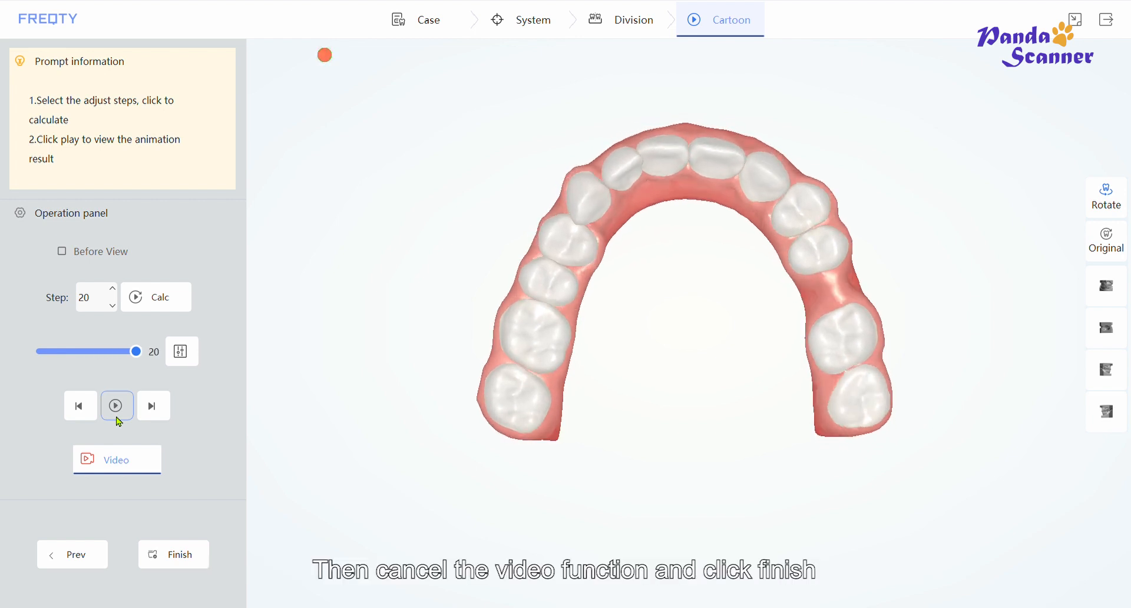
left_click(121, 454)
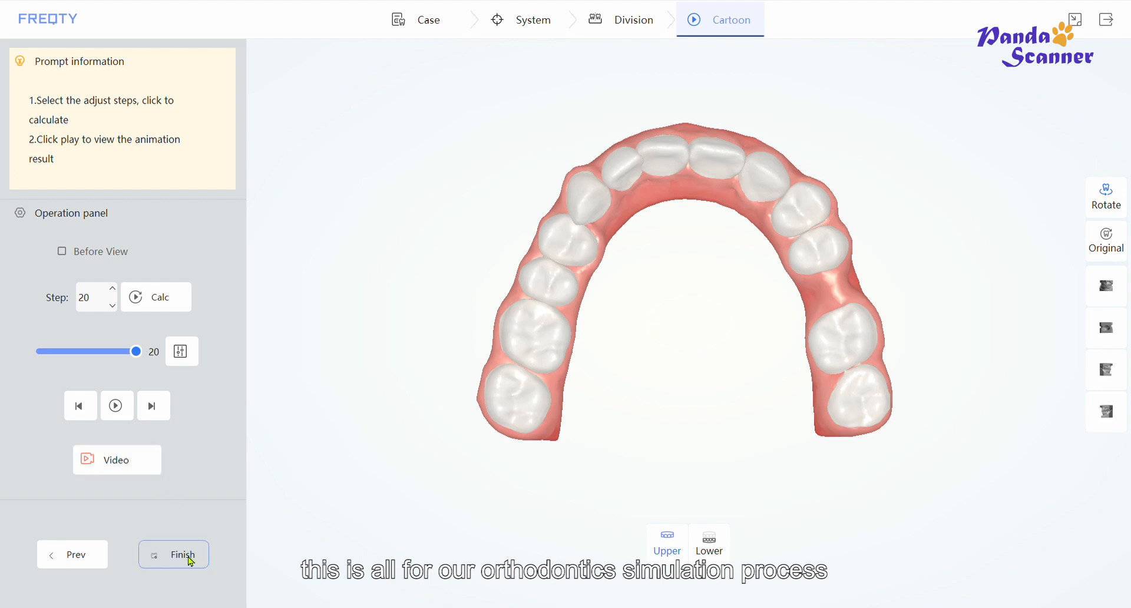
left_click(189, 557)
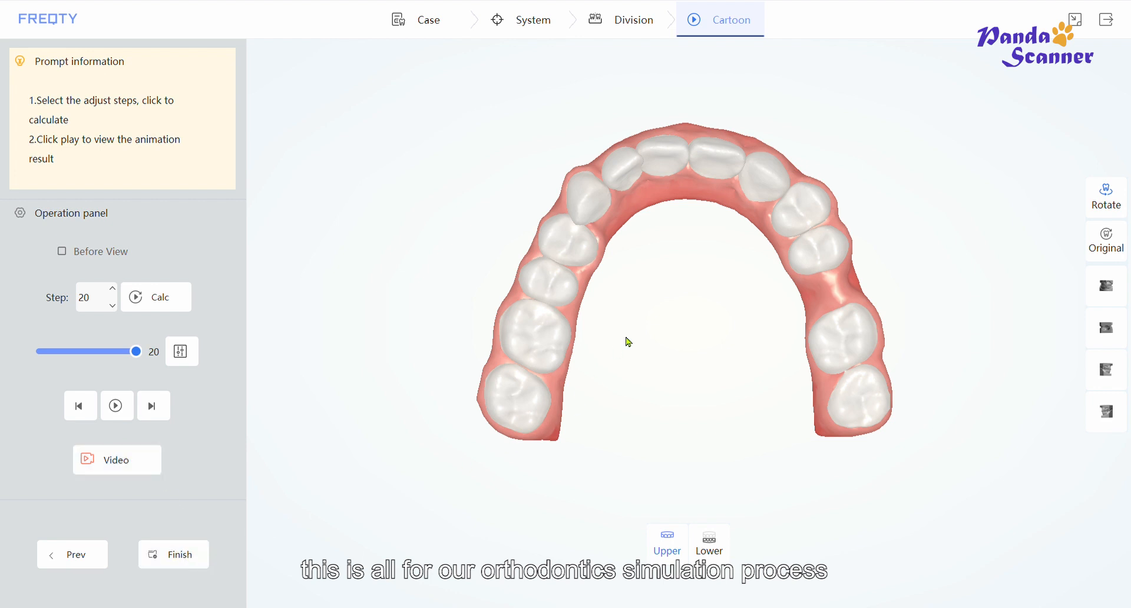